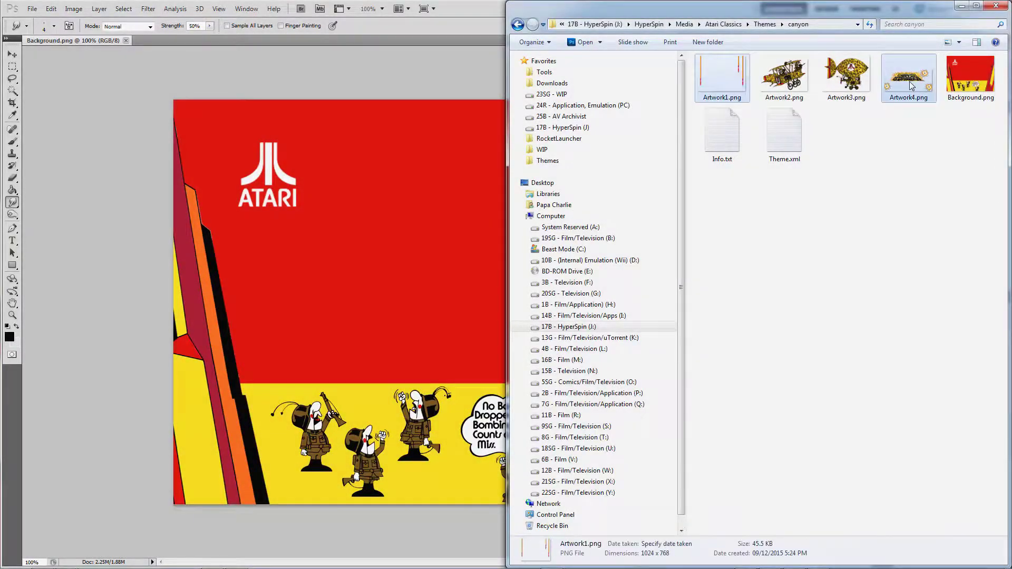
- Open Artwork1.png and Artwork4.png in Photoshop and bring up Artwork1.png after checking Background.png
{"action": "right_click", "coordinate": [911, 85]}
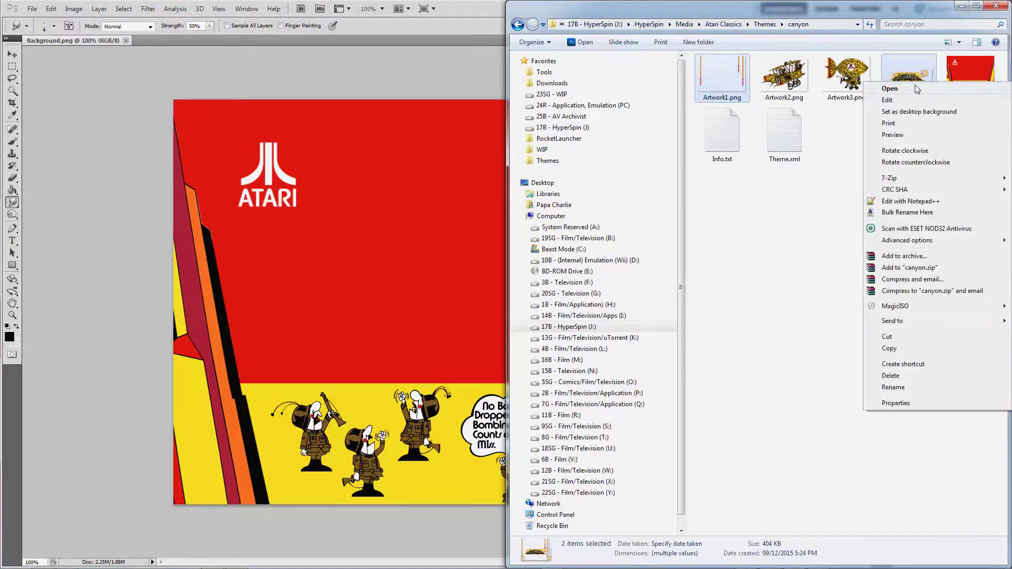
{"action": "left_click", "coordinate": [911, 88]}
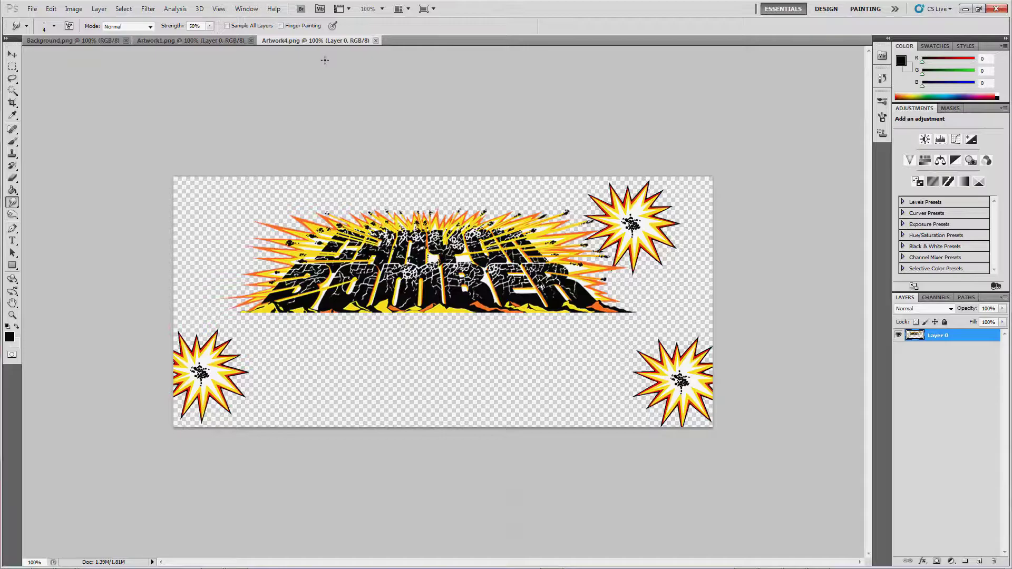
{"action": "left_click", "coordinate": [210, 41]}
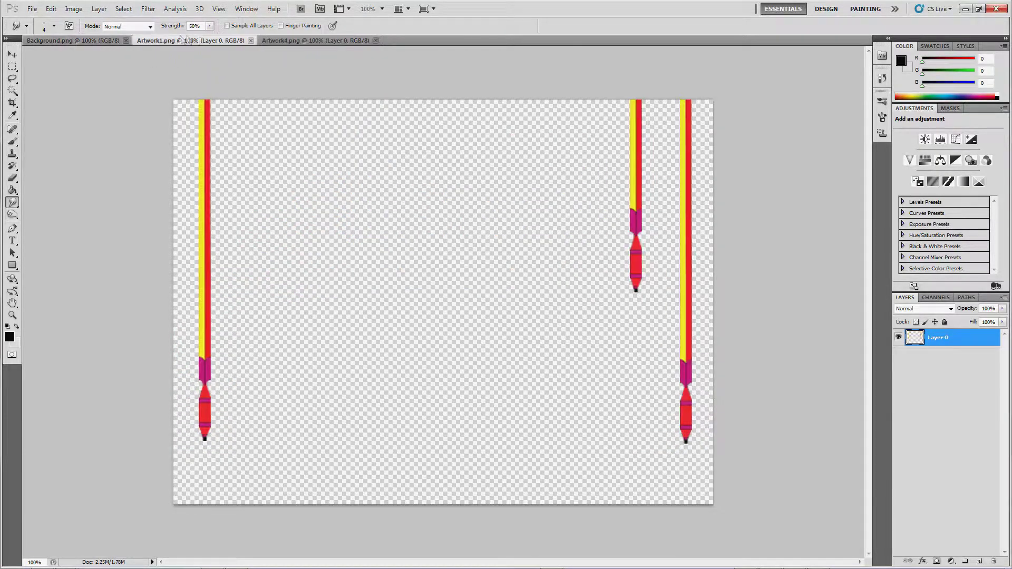
{"action": "left_click", "coordinate": [69, 39]}
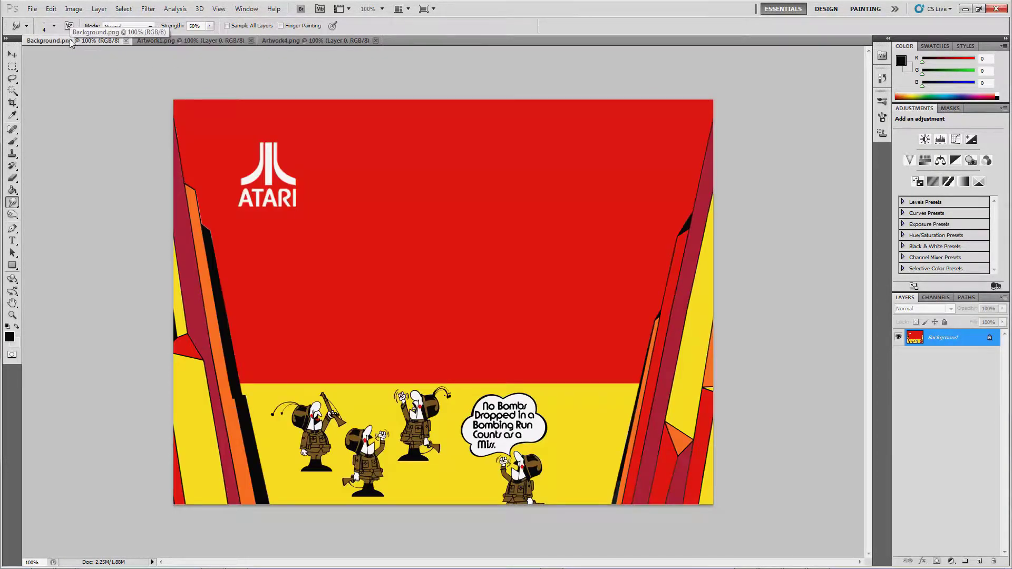
{"action": "left_click", "coordinate": [200, 38]}
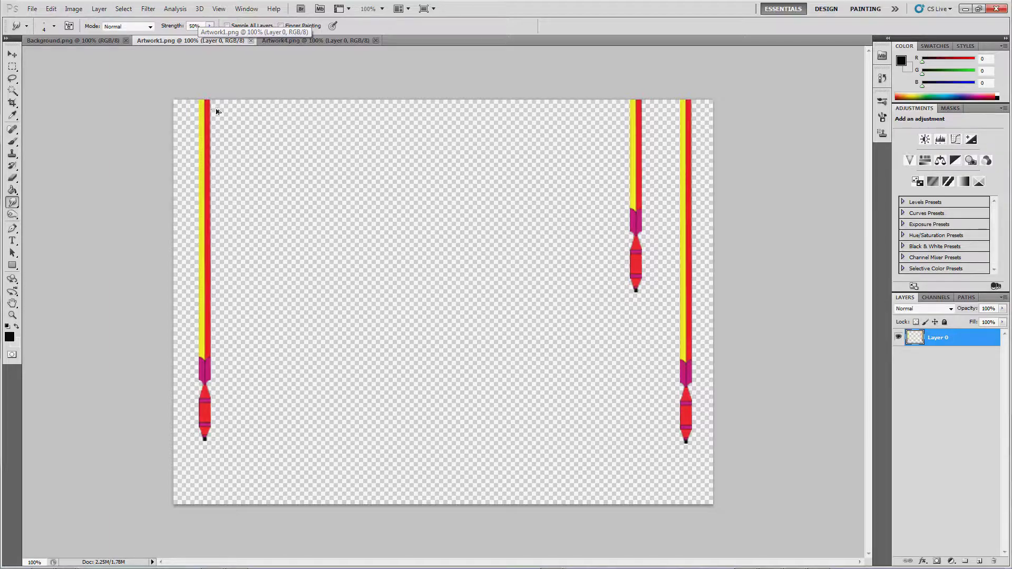
- Resize Artwork1.png to 75 percent width without changing its height, then save and close it
{"action": "key", "text": "ctrl+alt+i"}
{"action": "left_click", "coordinate": [505, 165]}
{"action": "left_click", "coordinate": [507, 176]}
{"action": "double_click", "coordinate": [477, 157]}
{"action": "type", "text": "75"}
{"action": "key", "text": "Return"}
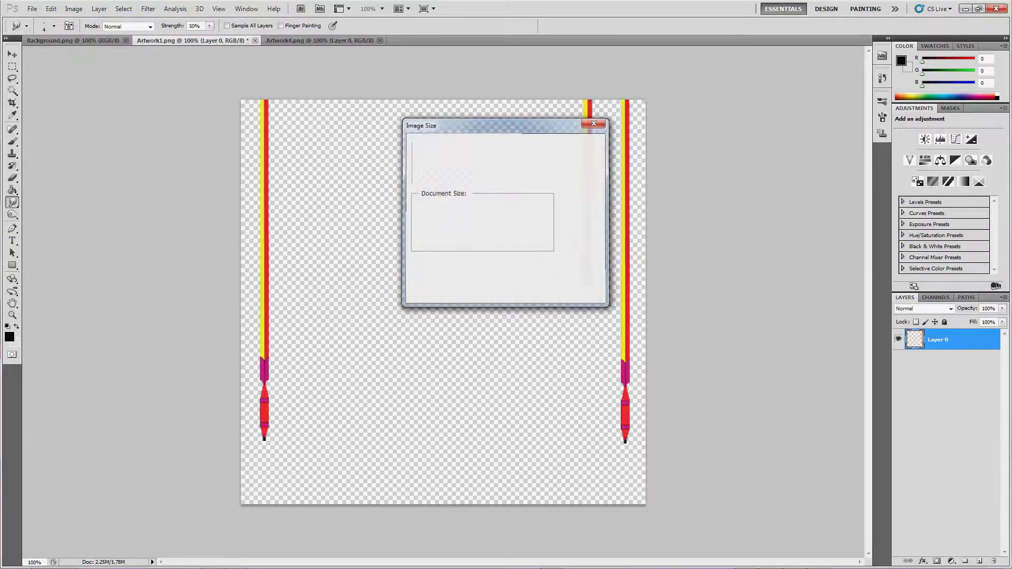
{"action": "key", "text": "ctrl+s"}
{"action": "key", "text": "ctrl+w"}
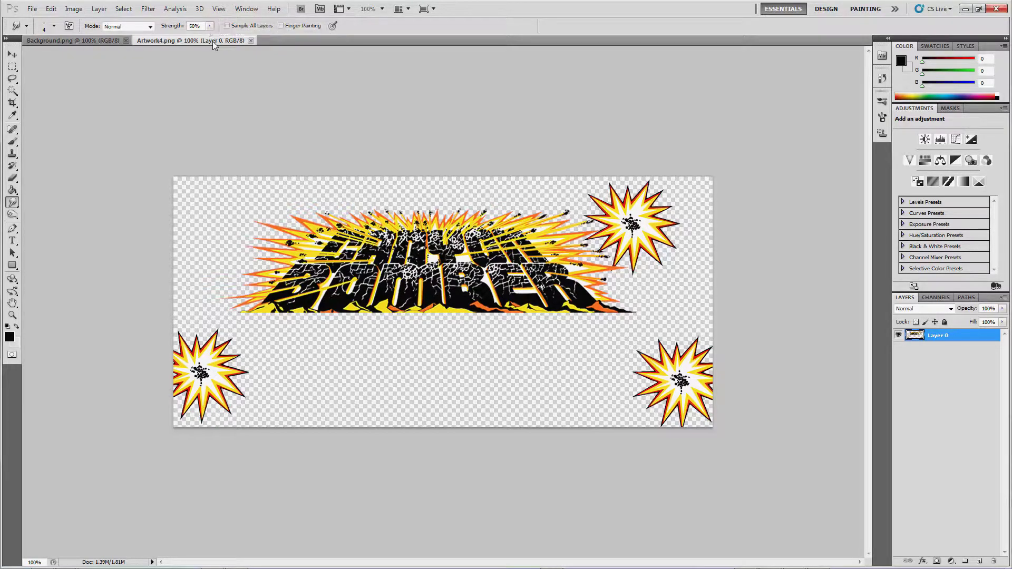
- Set the canvas width of Artwork4.png to 1365 pixels
{"action": "key", "text": "ctrl+alt+c"}
{"action": "left_click", "coordinate": [709, 282]}
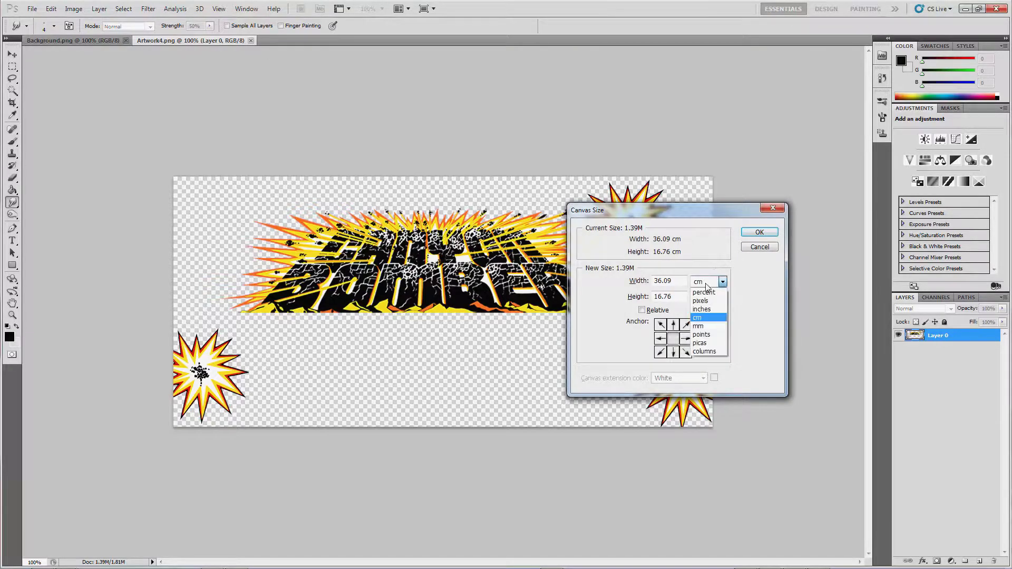
{"action": "left_click", "coordinate": [703, 295]}
{"action": "left_click_drag", "start_coordinate": [678, 281], "coordinate": [591, 279]}
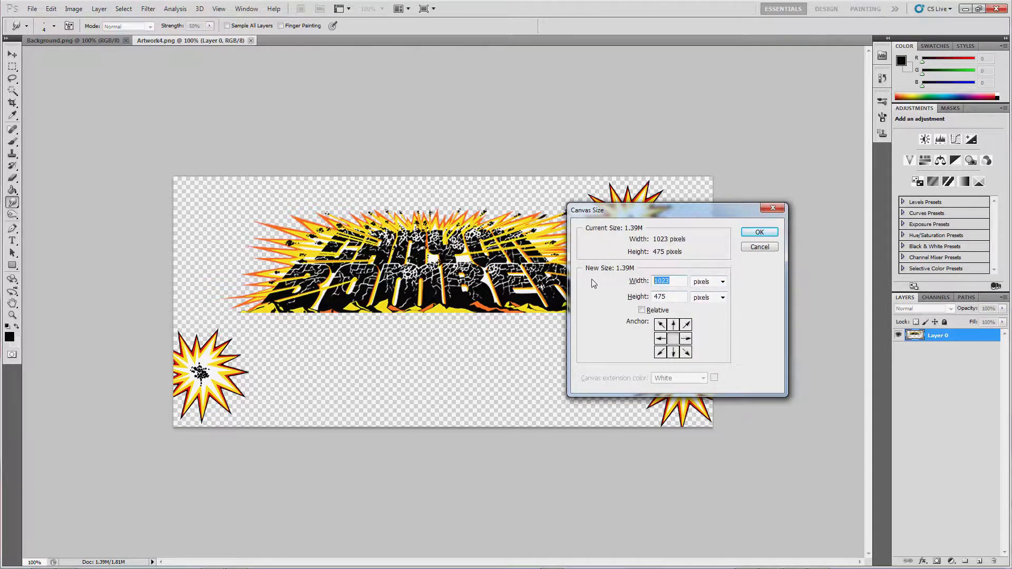
{"action": "type", "text": "1365"}
{"action": "key", "text": "Return"}
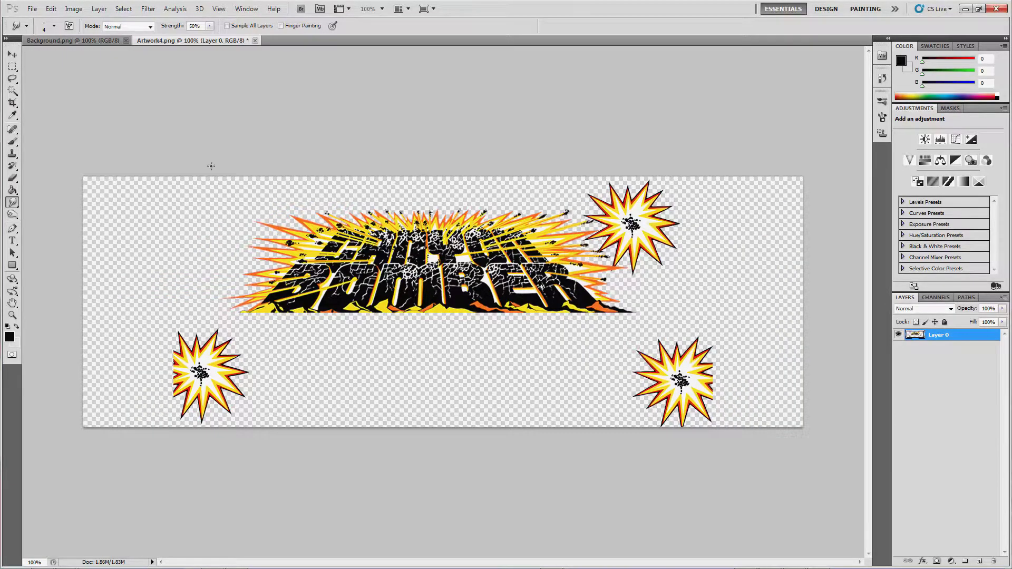
- Move the lower-left and lower-right explosions outward until they sit flush with the canvas edges
{"action": "left_click", "coordinate": [12, 66]}
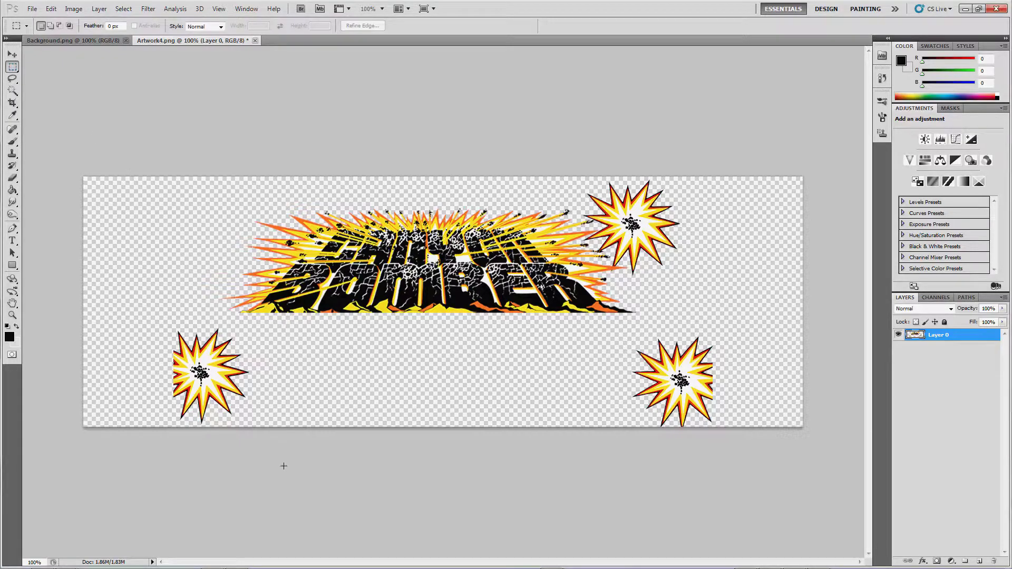
{"action": "left_click_drag", "start_coordinate": [215, 394], "coordinate": [159, 325]}
{"action": "key", "text": "v"}
{"action": "left_click_drag", "start_coordinate": [193, 367], "coordinate": [104, 367]}
{"action": "scroll", "coordinate": [146, 359], "scroll_direction": "up", "scroll_amount": 8}
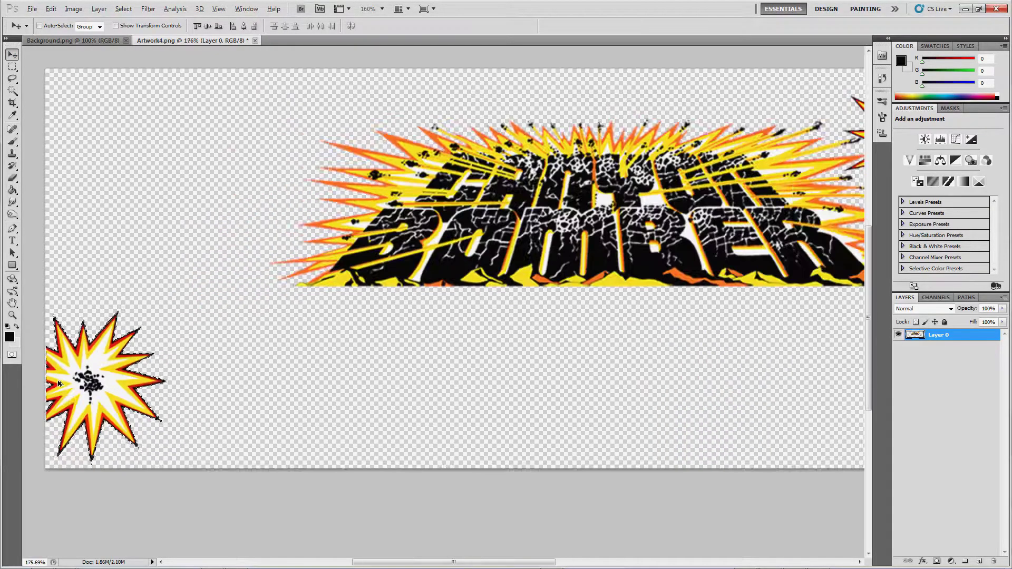
{"action": "key", "text": "Left"}
{"action": "key", "text": "Left"}
{"action": "scroll", "coordinate": [72, 399], "scroll_direction": "down", "scroll_amount": 1}
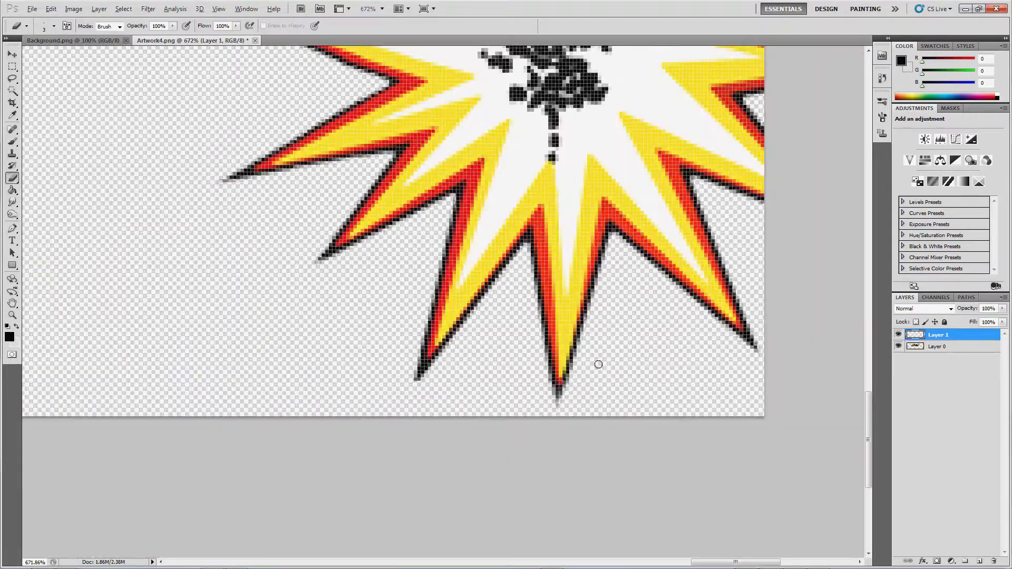
{"action": "scroll", "coordinate": [598, 364], "scroll_direction": "down", "scroll_amount": 6}
{"action": "key", "text": "alt"}
{"action": "key", "text": "m"}
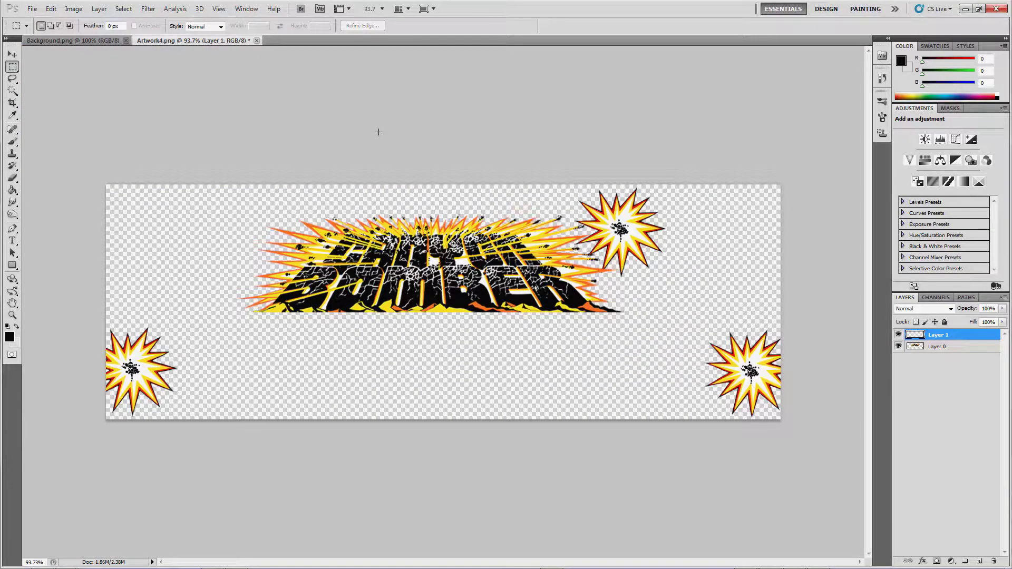
- Resize Artwork4.png to 75 percent width while keeping its height at 100 percent
{"action": "key", "text": "ctrl+alt+i"}
{"action": "left_click", "coordinate": [510, 159]}
{"action": "left_click", "coordinate": [506, 172]}
{"action": "type", "text": "75"}
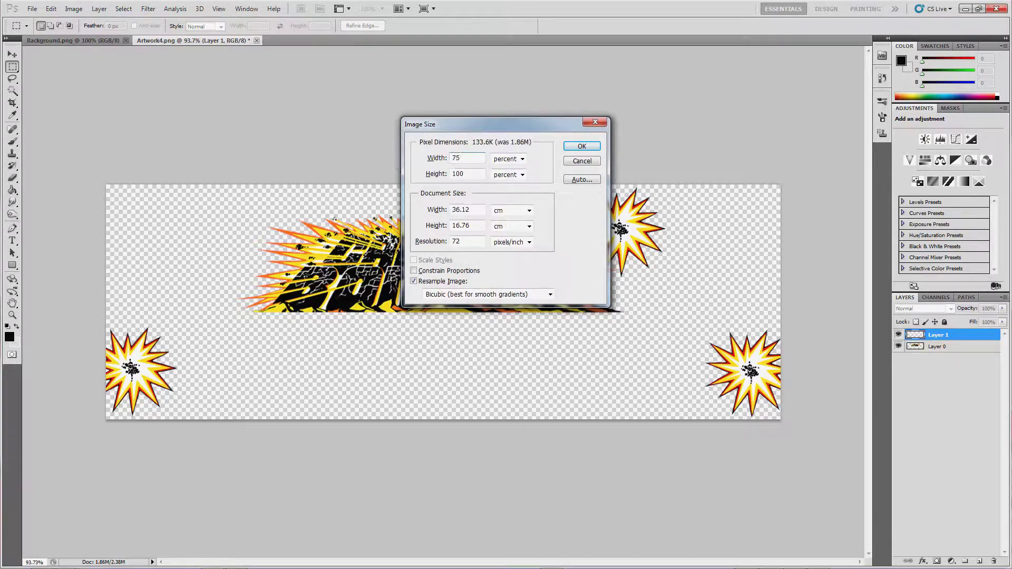
{"action": "key", "text": "Return"}
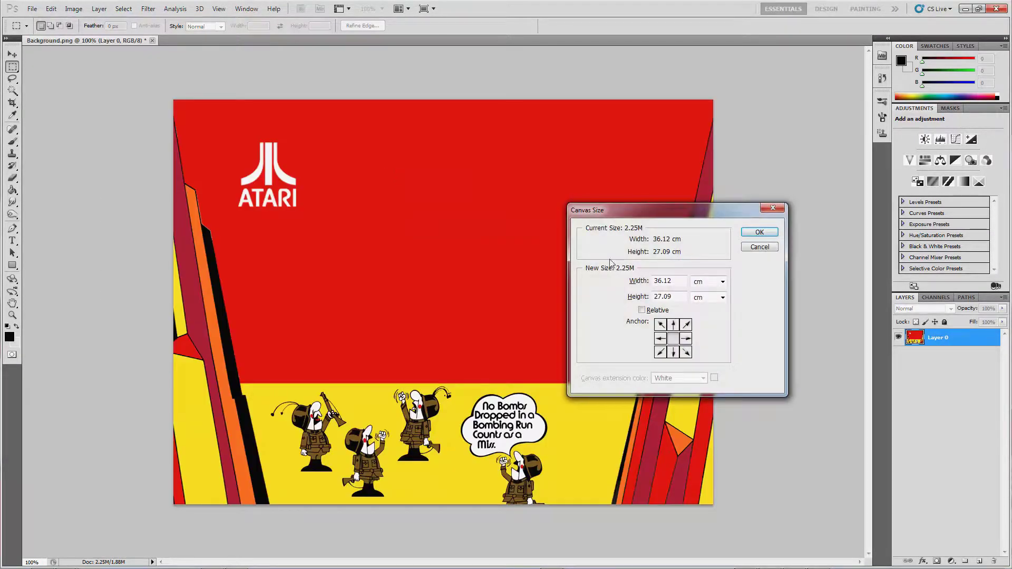
- Set the canvas width of Background.png to 1365 pixels
{"action": "left_click", "coordinate": [707, 281]}
{"action": "left_click", "coordinate": [703, 299]}
{"action": "type", "text": "1365"}
{"action": "key", "text": "Return"}
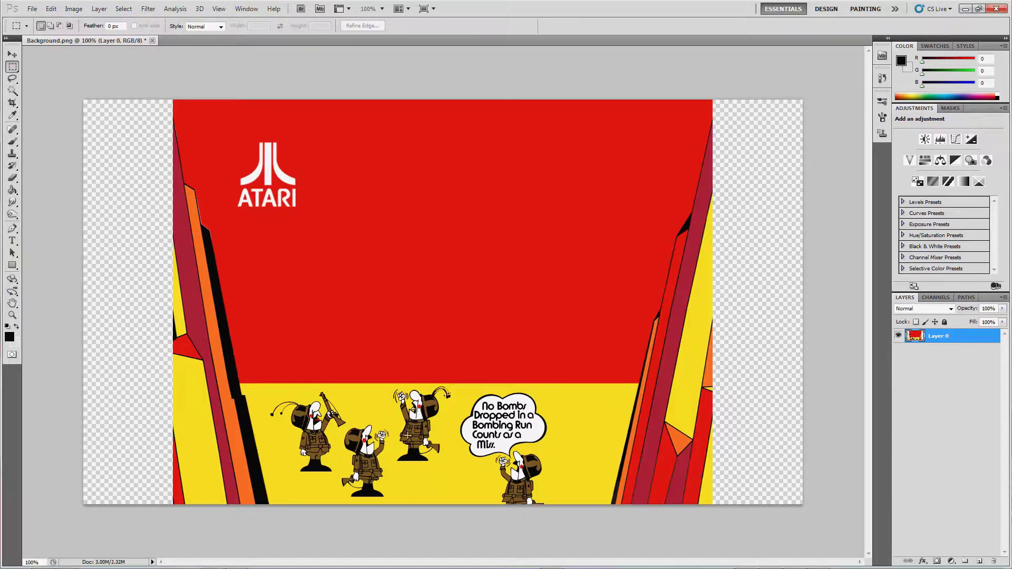
- Select the background's right part, including the speech bubble, and move it flush to the canvas's right edge
{"action": "left_click_drag", "start_coordinate": [455, 503], "coordinate": [713, 90]}
{"action": "left_click", "coordinate": [12, 54]}
{"action": "left_click_drag", "start_coordinate": [559, 185], "coordinate": [649, 185]}
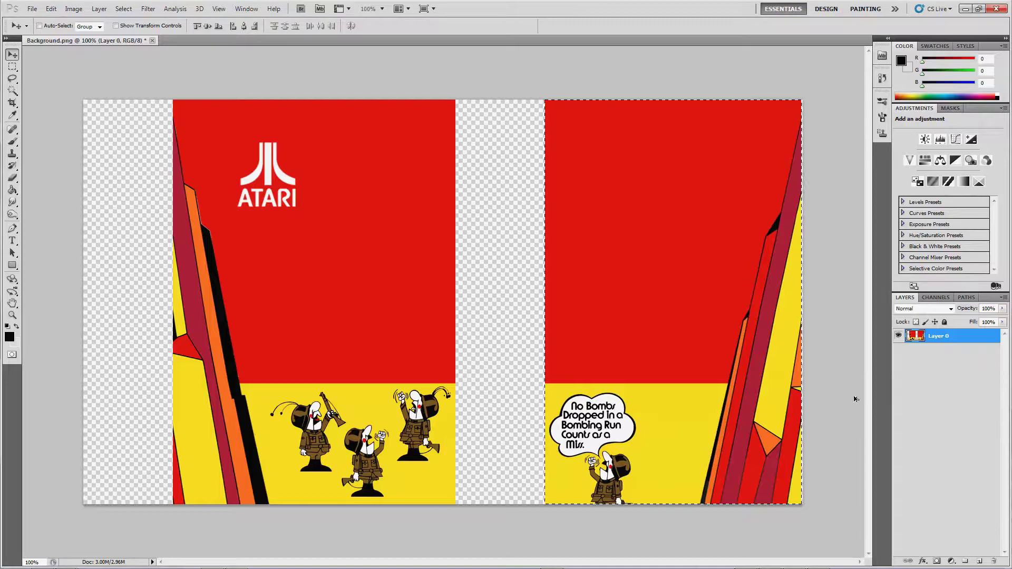
{"action": "scroll", "coordinate": [856, 400], "scroll_direction": "up", "scroll_amount": 4}
{"action": "left_click_drag", "start_coordinate": [579, 561], "coordinate": [700, 562]}
{"action": "scroll", "coordinate": [709, 397], "scroll_direction": "up", "scroll_amount": 12}
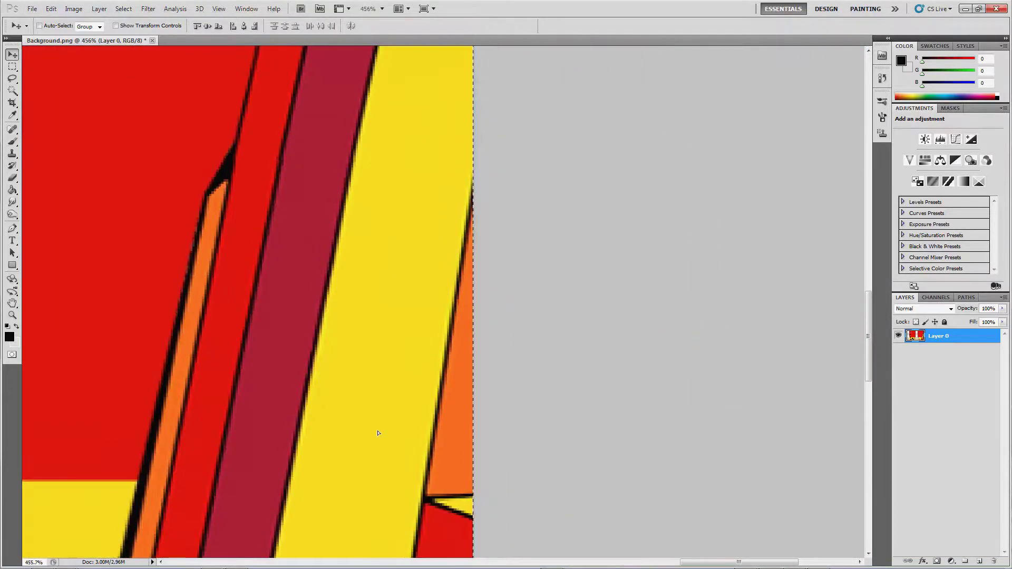
{"action": "key", "text": "Right"}
{"action": "key", "text": "Right"}
{"action": "scroll", "coordinate": [280, 419], "scroll_direction": "down", "scroll_amount": 16}
- Select the background's left part with the Atari logo and soldiers and move it flush to the canvas's left edge
{"action": "left_click", "coordinate": [12, 66]}
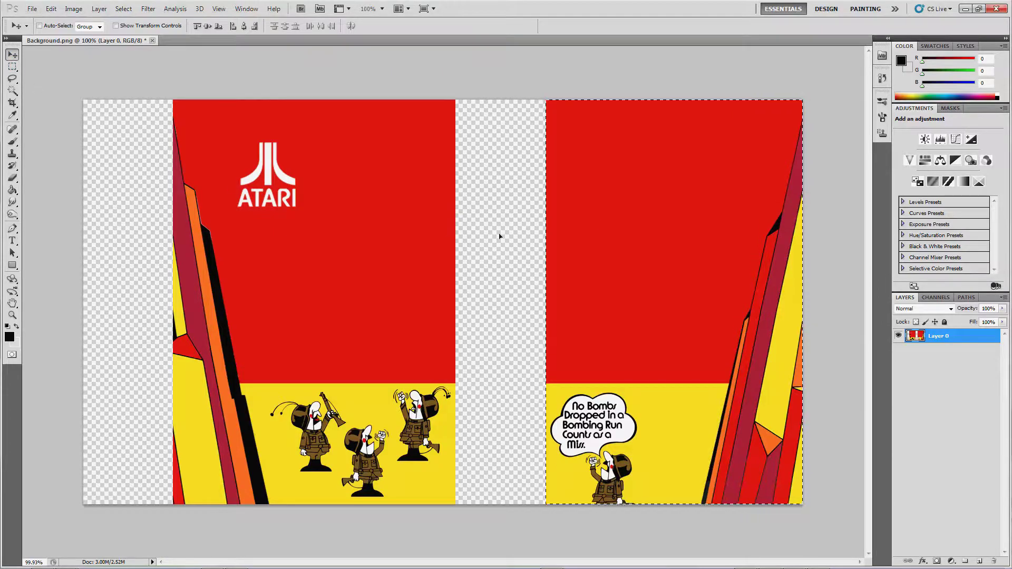
{"action": "right_click", "coordinate": [413, 217]}
{"action": "left_click", "coordinate": [438, 234]}
{"action": "left_click", "coordinate": [12, 55]}
{"action": "left_click_drag", "start_coordinate": [377, 226], "coordinate": [286, 231]}
{"action": "scroll", "coordinate": [91, 345], "scroll_direction": "up", "scroll_amount": 5}
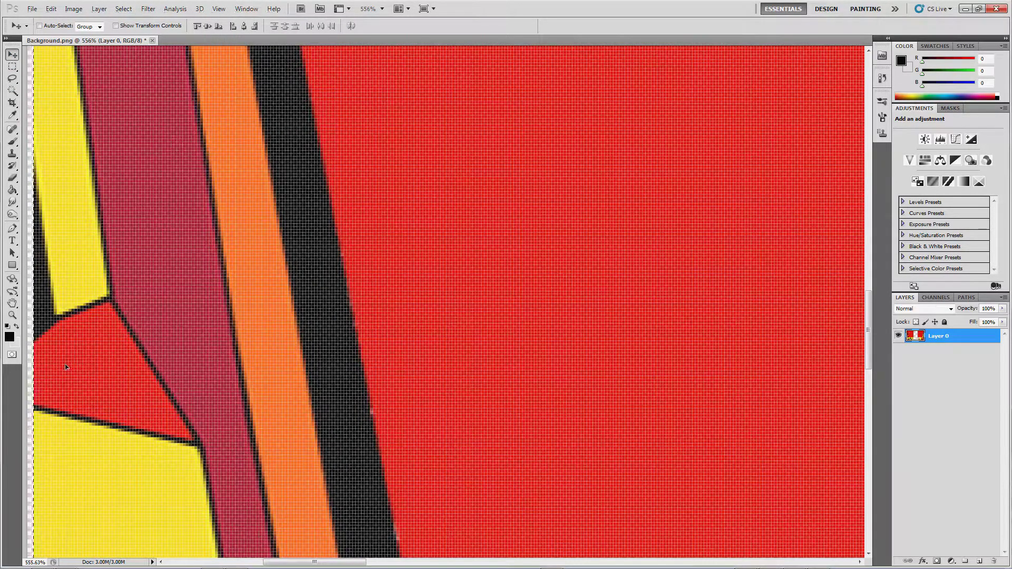
{"action": "scroll", "coordinate": [290, 307], "scroll_direction": "down", "scroll_amount": 10}
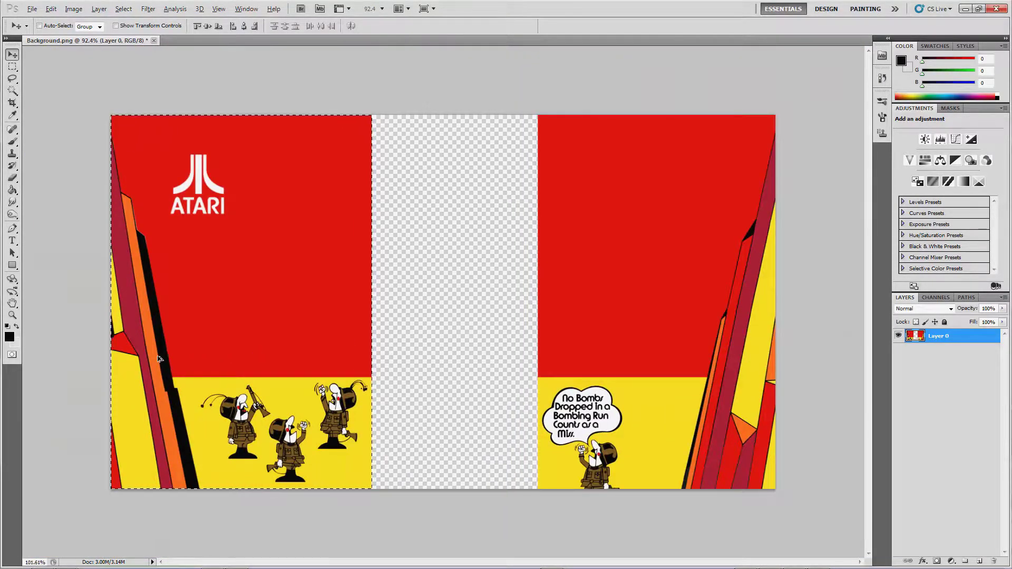
- Smudge away the light specks along the black cliff edge against the red area on the background's left side
{"action": "scroll", "coordinate": [140, 370], "scroll_direction": "up", "scroll_amount": 2}
{"action": "scroll", "coordinate": [140, 371], "scroll_direction": "up", "scroll_amount": 5}
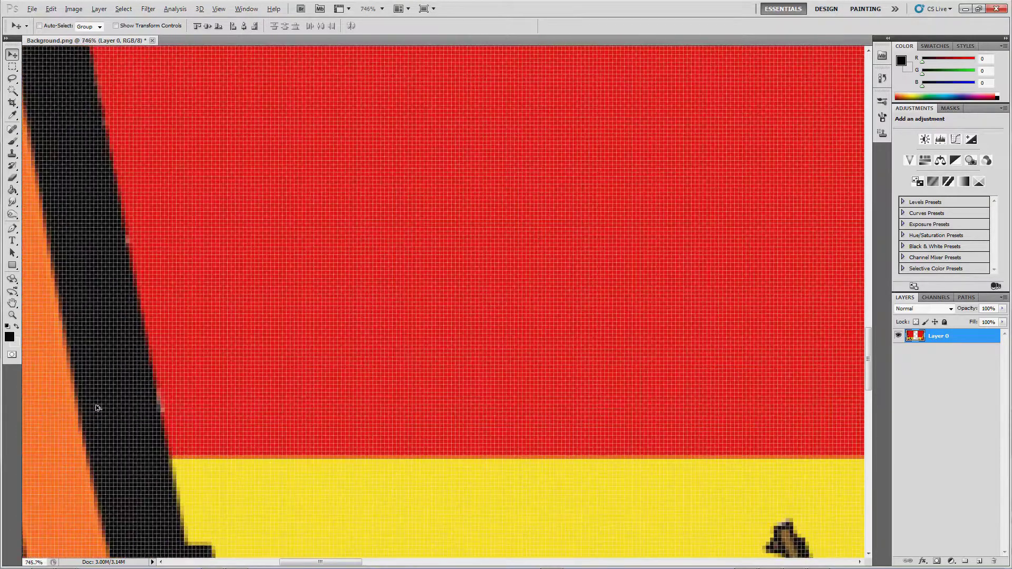
{"action": "scroll", "coordinate": [120, 416], "scroll_direction": "up", "scroll_amount": 2}
{"action": "left_click", "coordinate": [12, 202]}
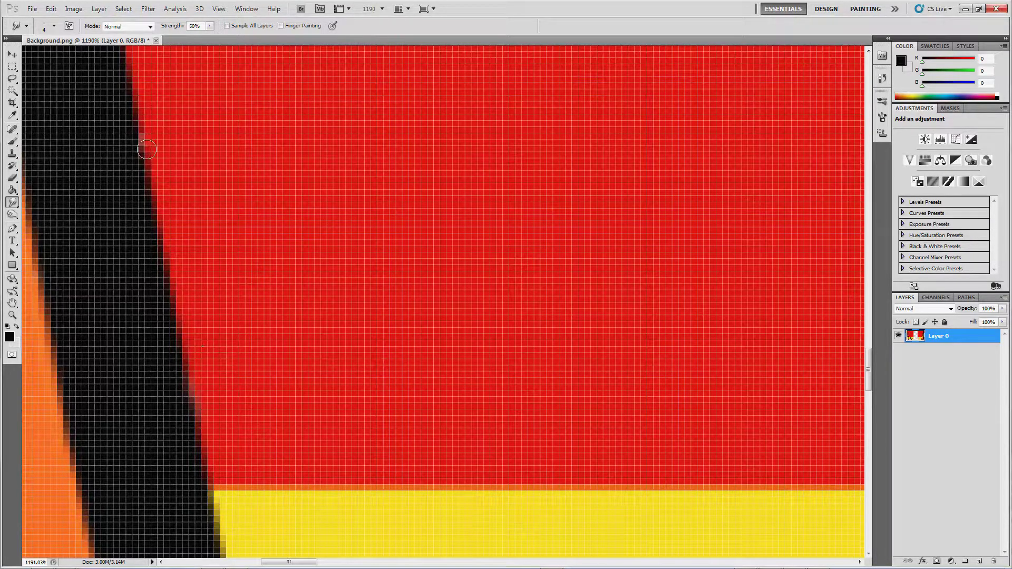
{"action": "scroll", "coordinate": [154, 184], "scroll_direction": "up", "scroll_amount": 1}
{"action": "scroll", "coordinate": [154, 184], "scroll_direction": "up", "scroll_amount": 4}
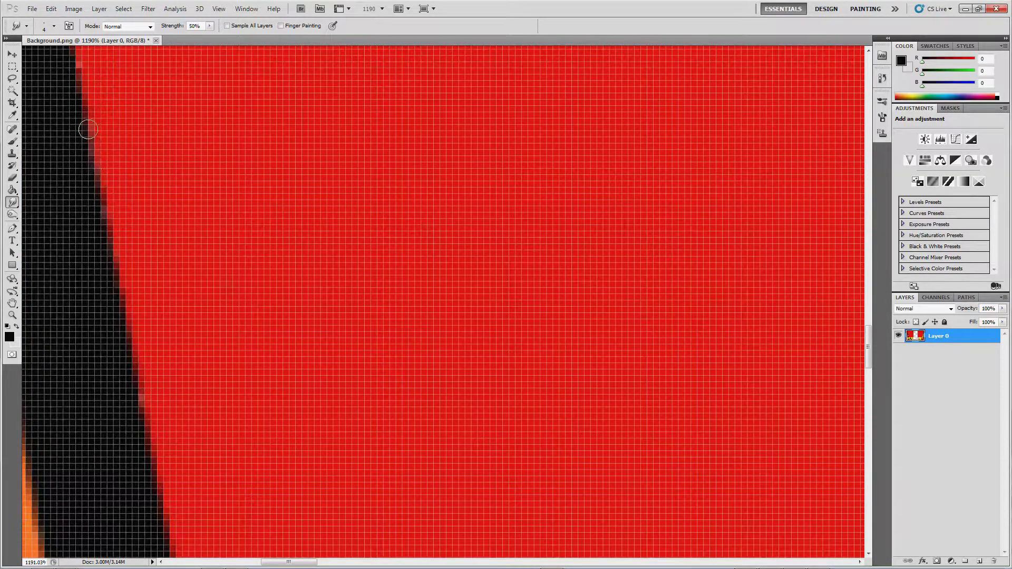
{"action": "scroll", "coordinate": [79, 142], "scroll_direction": "up", "scroll_amount": 2}
{"action": "scroll", "coordinate": [75, 149], "scroll_direction": "down", "scroll_amount": 5}
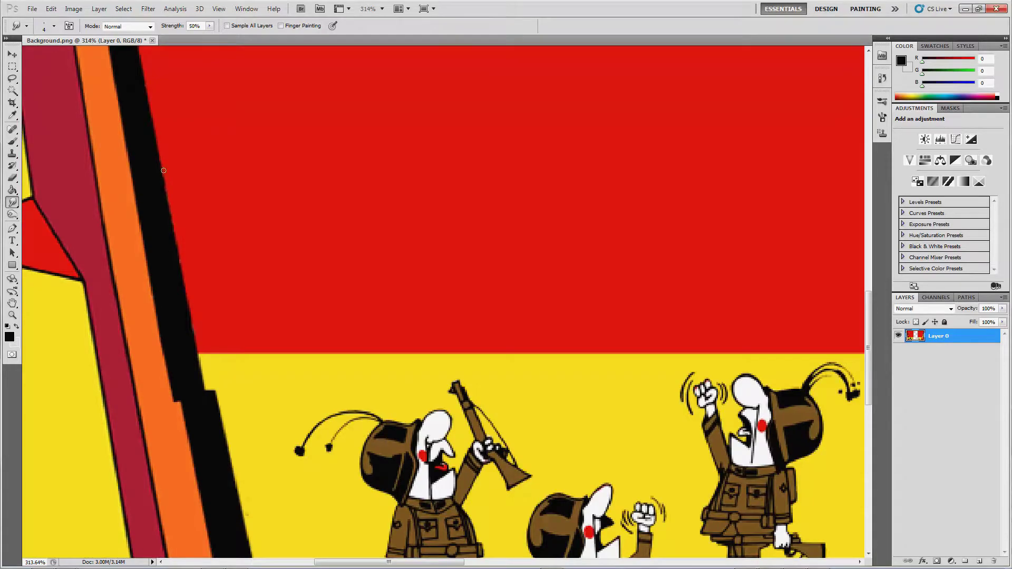
{"action": "scroll", "coordinate": [179, 251], "scroll_direction": "up", "scroll_amount": 3}
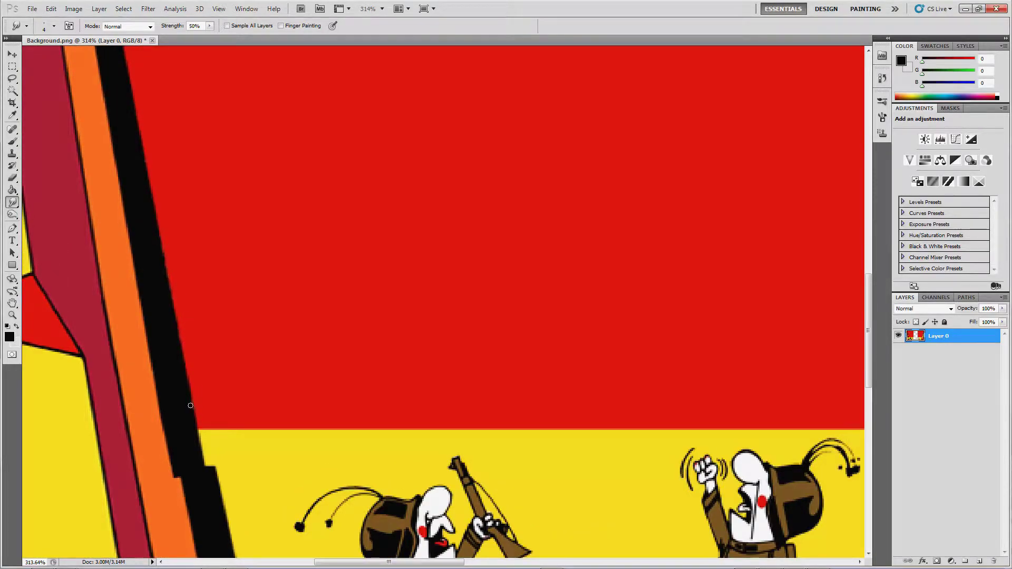
{"action": "scroll", "coordinate": [158, 263], "scroll_direction": "up", "scroll_amount": 4}
{"action": "scroll", "coordinate": [114, 169], "scroll_direction": "up", "scroll_amount": 3}
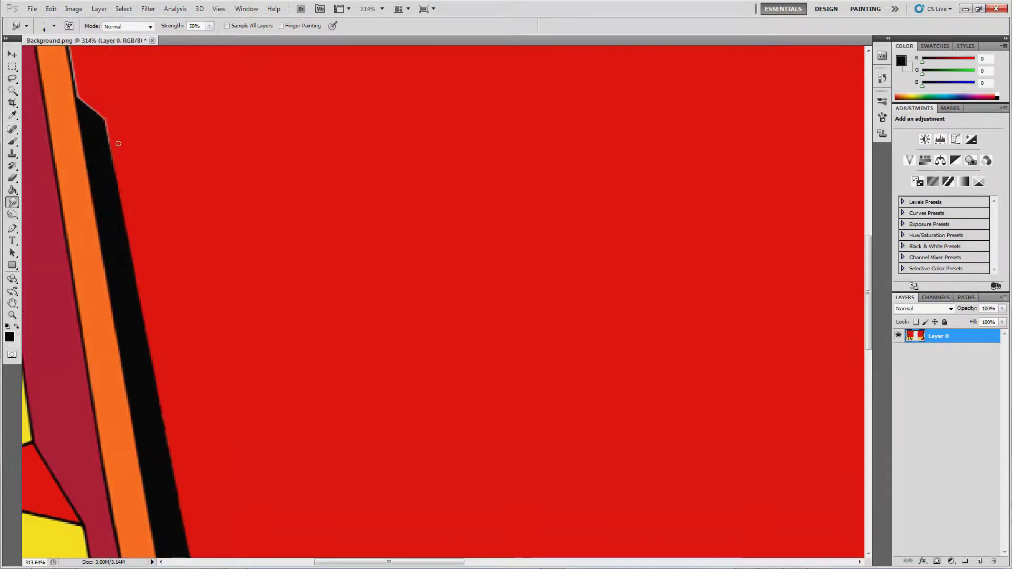
{"action": "scroll", "coordinate": [339, 217], "scroll_direction": "down", "scroll_amount": 5}
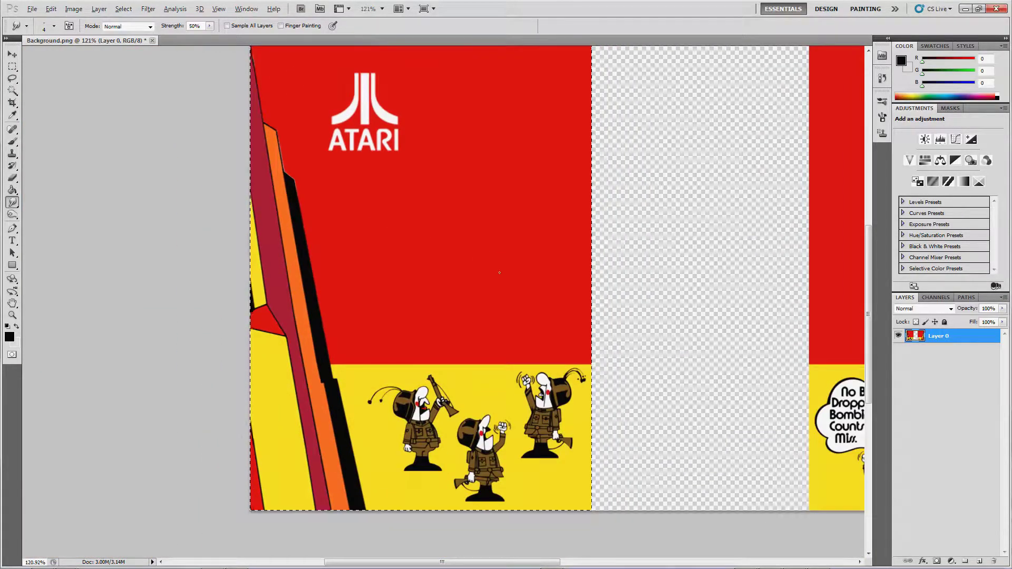
{"action": "scroll", "coordinate": [499, 272], "scroll_direction": "down", "scroll_amount": 2}
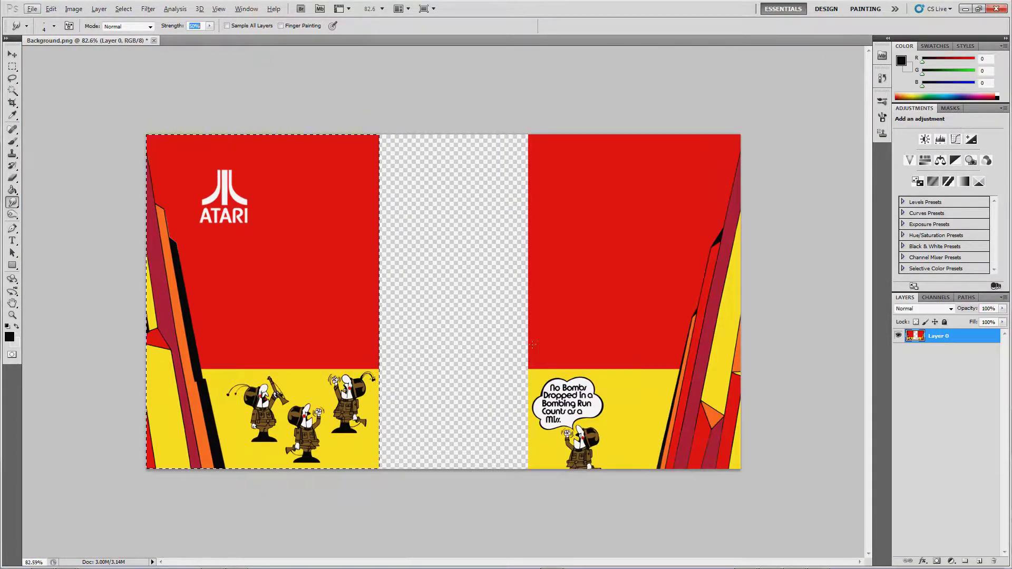
{"action": "left_click", "coordinate": [776, 277]}
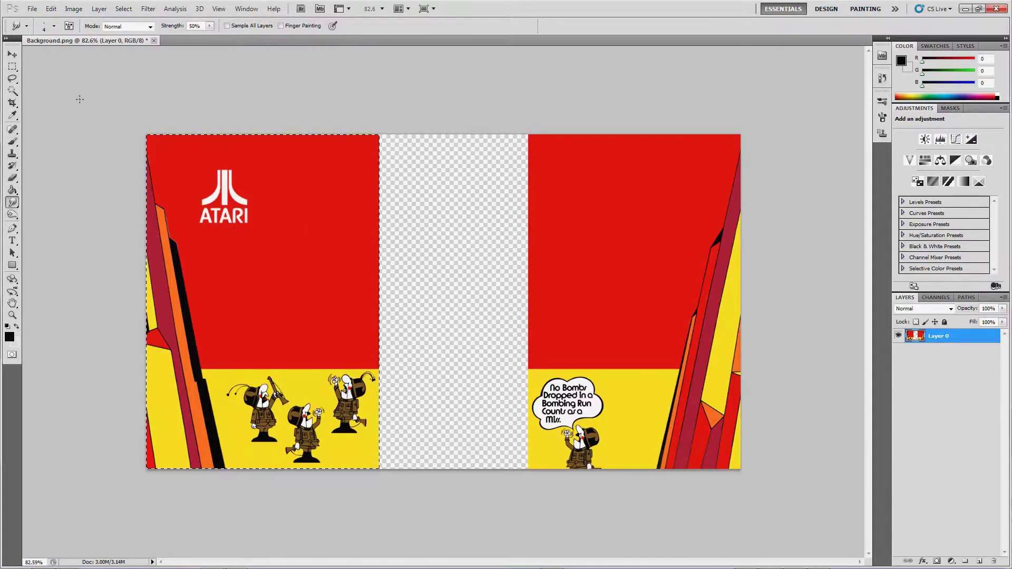
- Copy a plain red-and-yellow strip from the background's right part to a new layer and fill the transparent gap with duplicates
{"action": "left_click", "coordinate": [12, 67]}
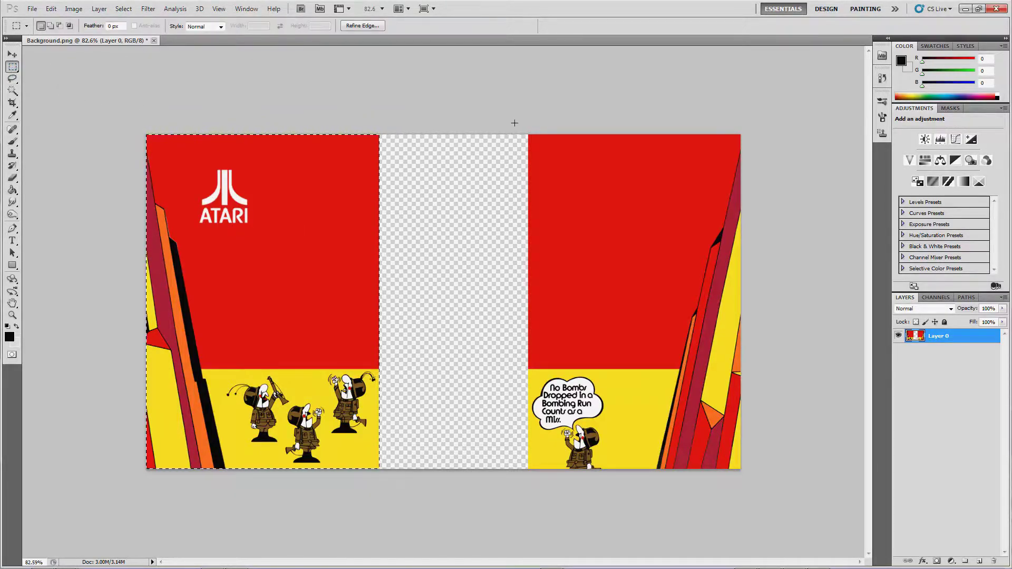
{"action": "left_click", "coordinate": [609, 125]}
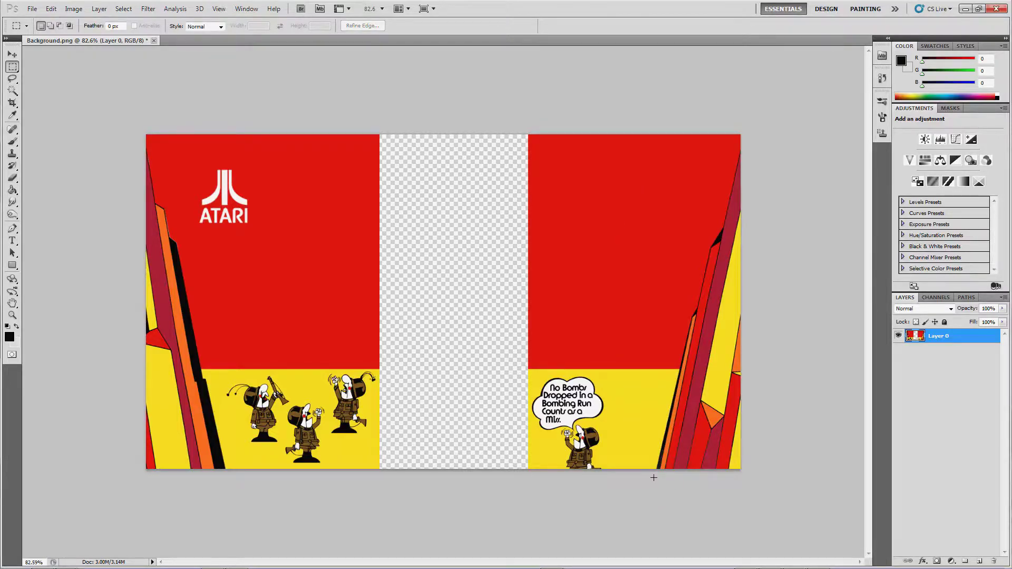
{"action": "left_click_drag", "start_coordinate": [589, 145], "coordinate": [609, 100]}
{"action": "key", "text": "ctrl+j"}
{"action": "key", "text": "v"}
{"action": "left_click_drag", "start_coordinate": [636, 220], "coordinate": [420, 256]}
{"action": "key", "text": "ctrl+j"}
{"action": "key", "text": "ctrl+j"}
{"action": "key", "text": "ctrl+j"}
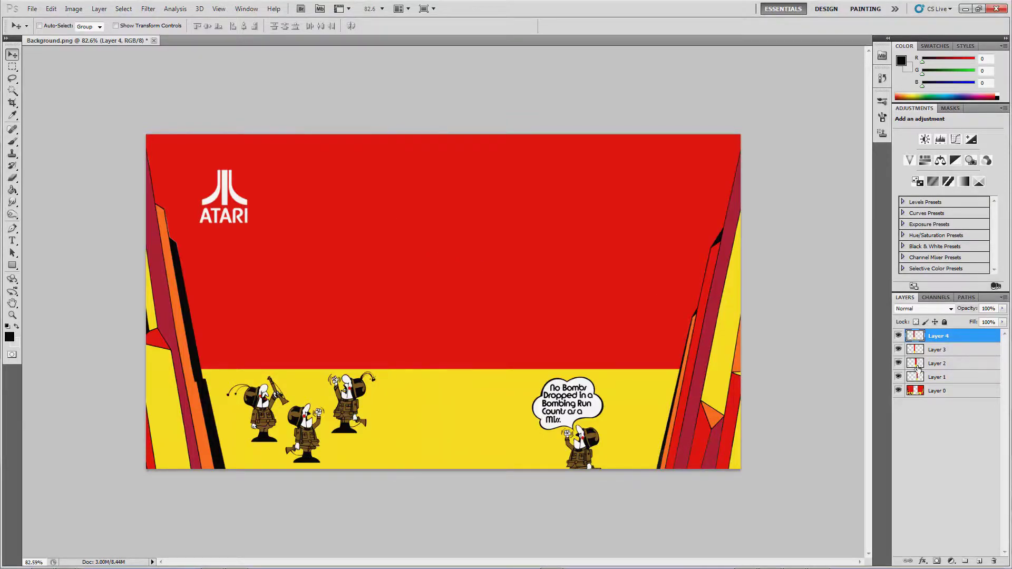
- Select all the background layers and convert them to a single smart object
{"action": "left_click", "coordinate": [944, 392], "text": "shift"}
{"action": "right_click", "coordinate": [945, 392]}
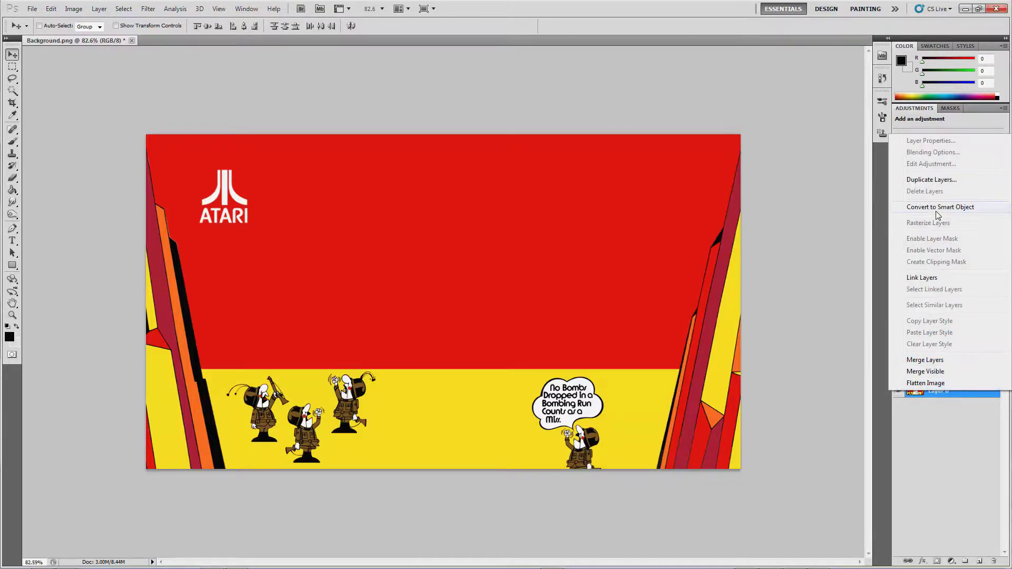
{"action": "left_click", "coordinate": [936, 207]}
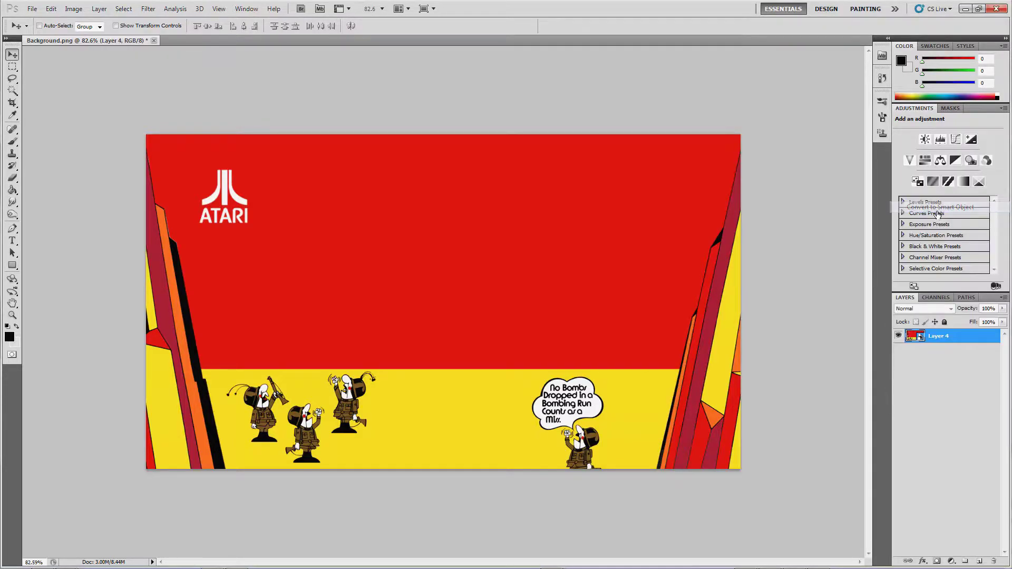
- Rasterize the merged background smart object and resize the image to 75 percent width with its height unconstrained
{"action": "right_click", "coordinate": [947, 340]}
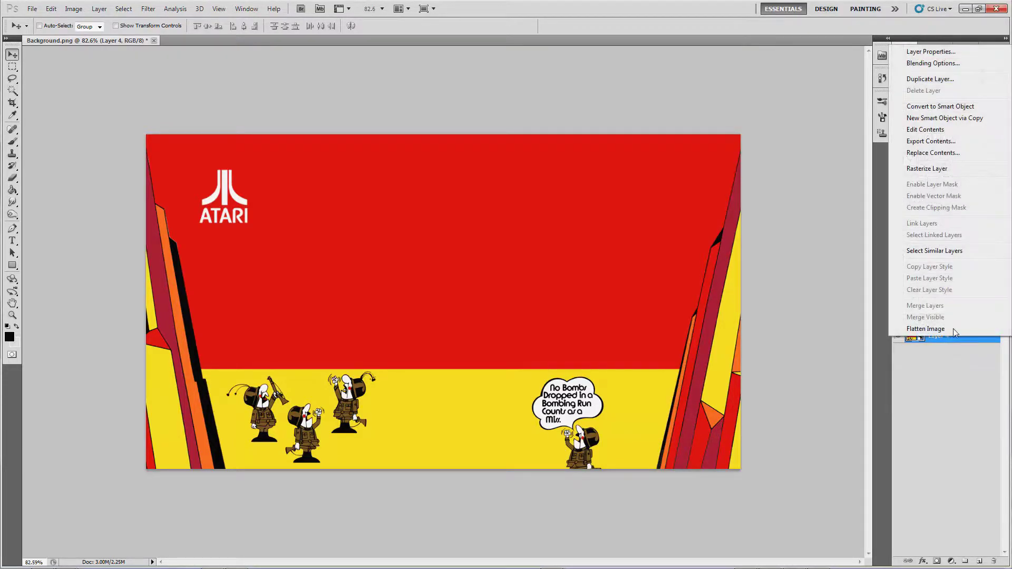
{"action": "left_click", "coordinate": [927, 168]}
{"action": "key", "text": "ctrl+alt+i"}
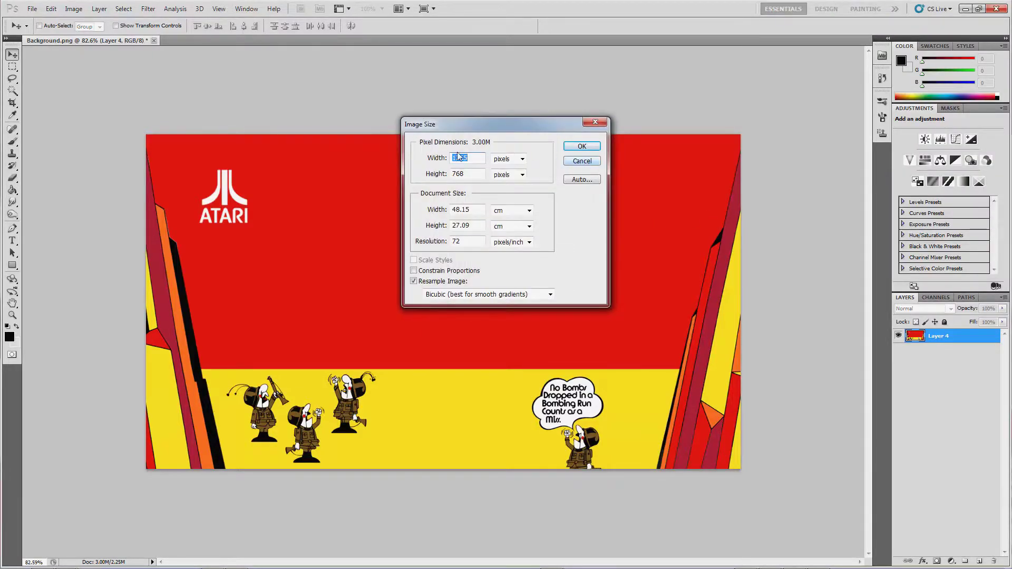
{"action": "type", "text": "75"}
{"action": "left_click", "coordinate": [519, 159]}
{"action": "left_click", "coordinate": [504, 175]}
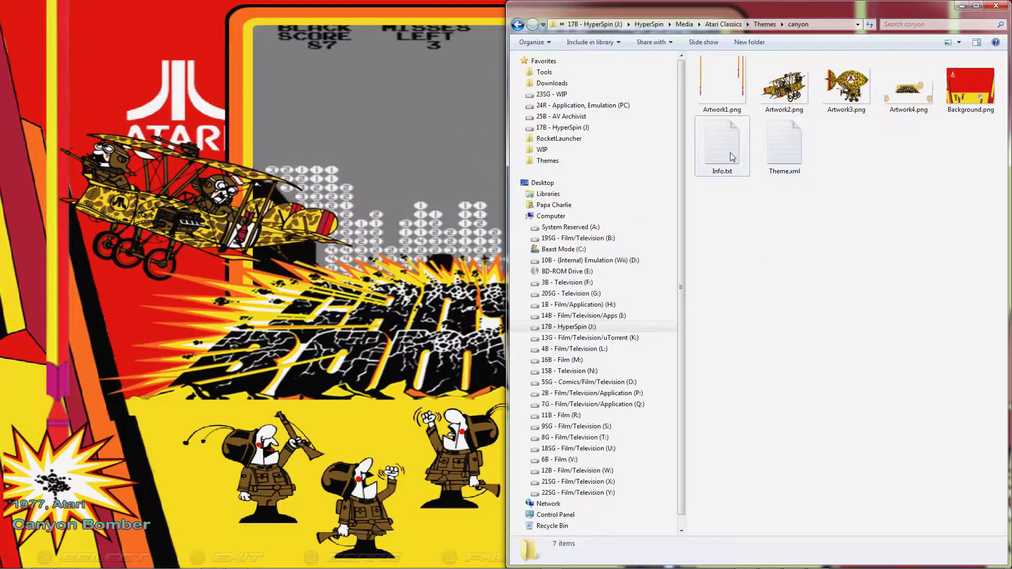
- Paste the "Converted to 16:9 By" credit line into the canyon theme's Info.txt, date it 11-Dec-2015, save and close the file
{"action": "right_click", "coordinate": [731, 157]}
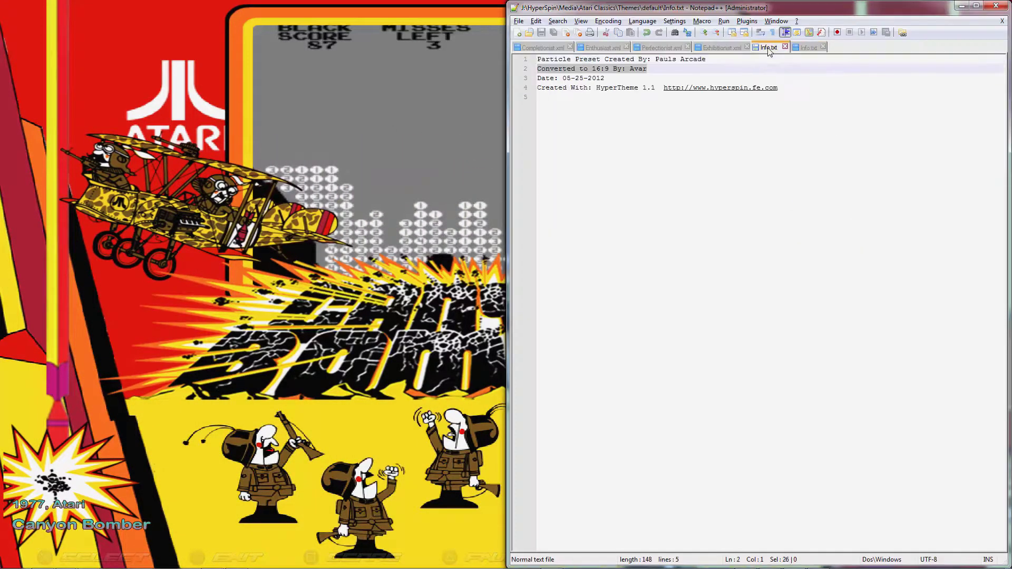
{"action": "key", "text": "ctrl+Tab"}
{"action": "key", "text": "ctrl+v"}
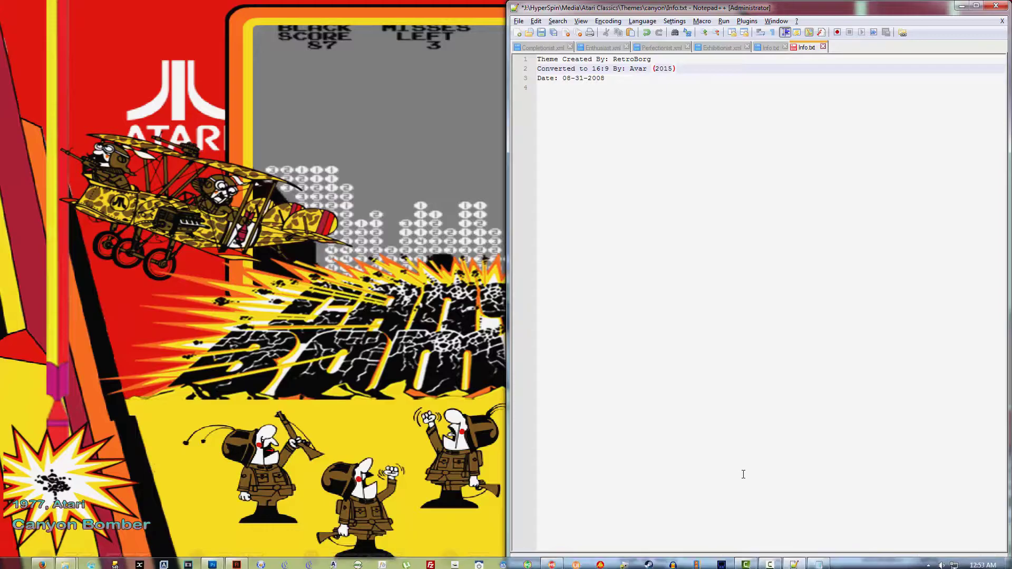
{"action": "type", "text": "11-0"}
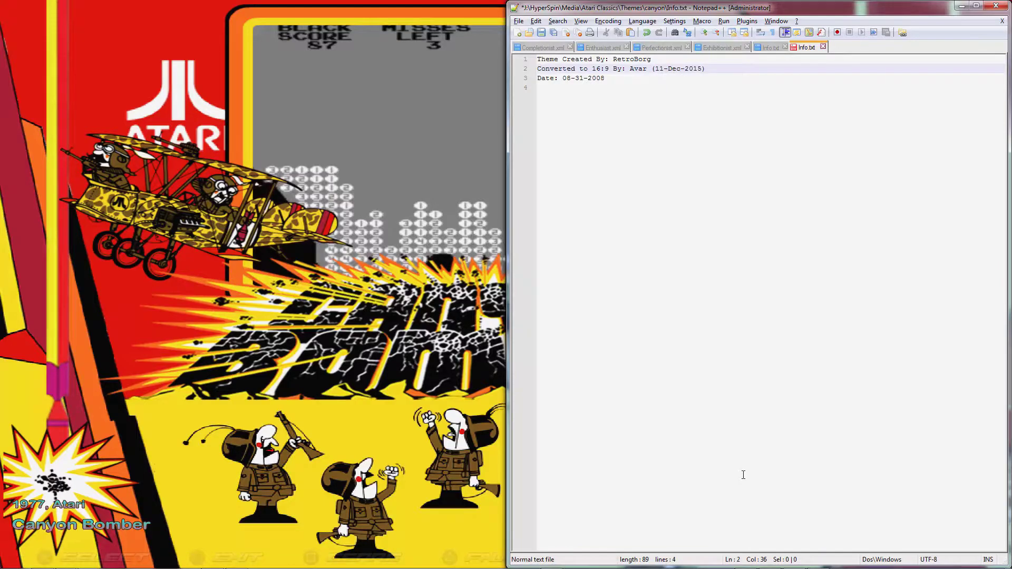
{"action": "key", "text": "ctrl+w"}
{"action": "key", "text": "Return"}
{"action": "key", "text": "alt+Tab"}
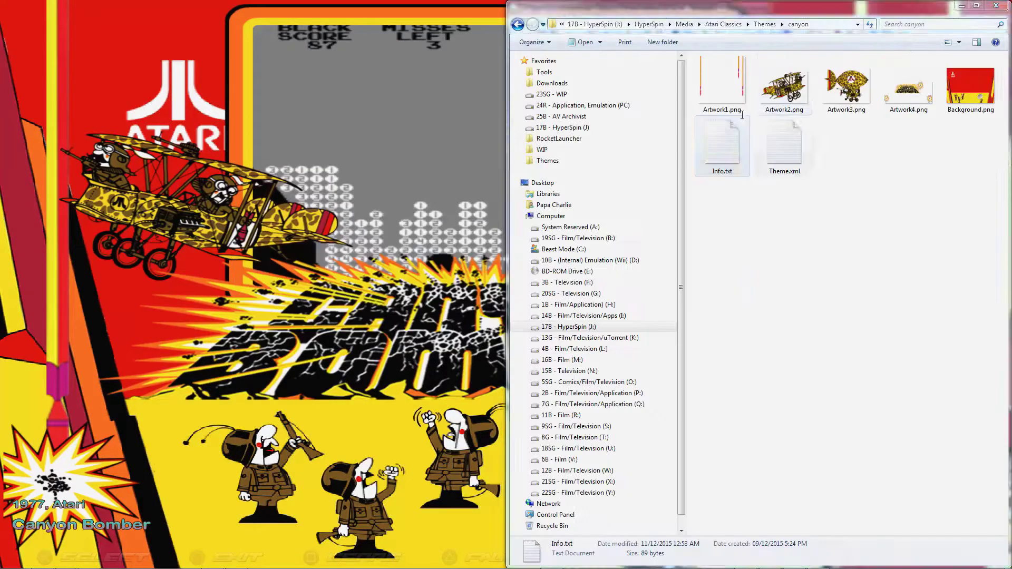
- Add the date (11-Dec-2015) to the conversion credit line in the default theme's Info.txt
{"action": "key", "text": "alt+Tab"}
{"action": "left_click", "coordinate": [678, 71]}
{"action": "type", "text": "(11-Dec-2015"}
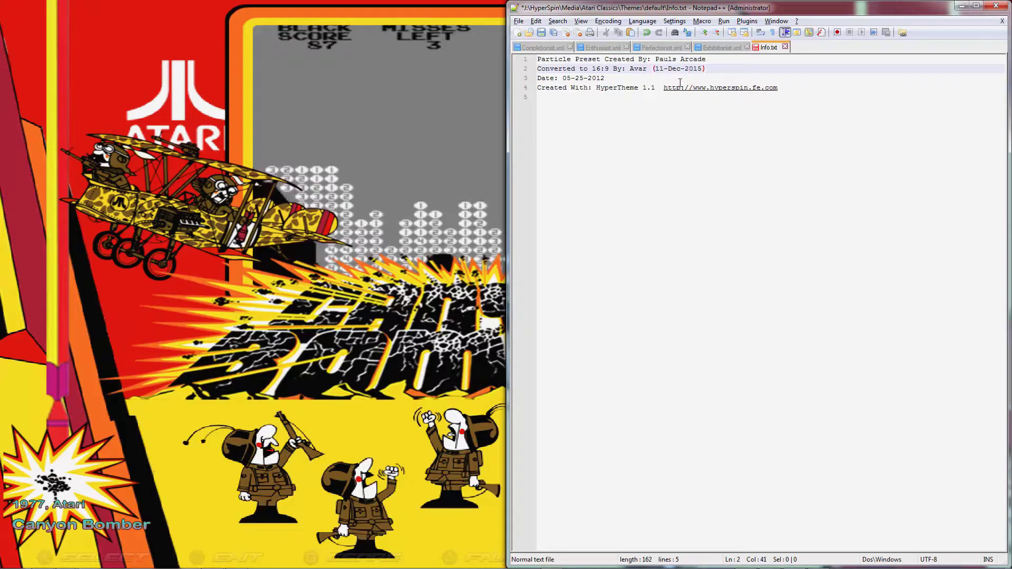
- Open the canyon theme's Theme.xml and replace the value on its second line with 360
{"action": "key", "text": "alt+Tab"}
{"action": "double_click", "coordinate": [780, 154]}
{"action": "double_click", "coordinate": [612, 68]}
{"action": "type", "text": "360"}
{"action": "key", "text": "alt+Tab"}
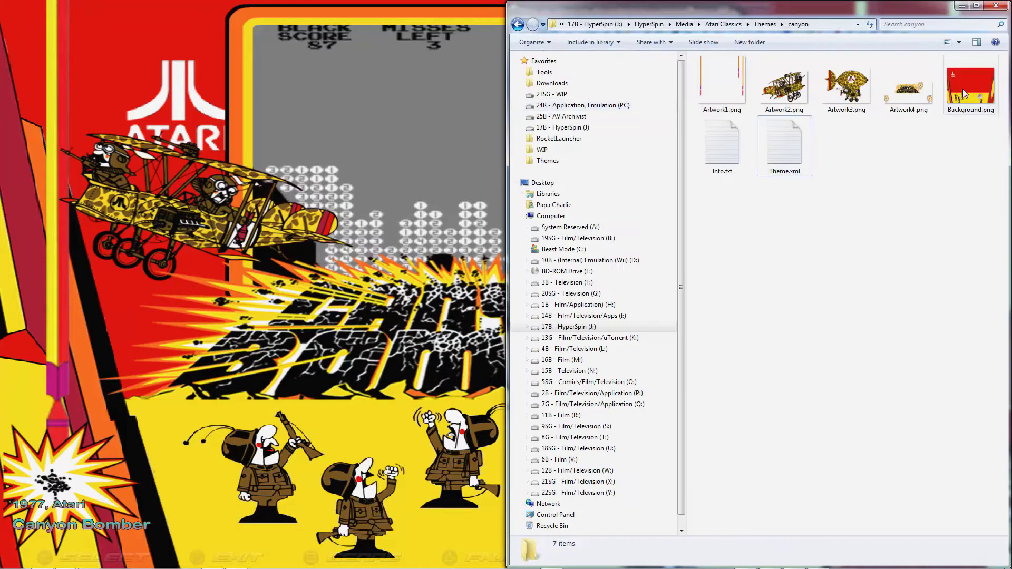
- Open Artwork2.png and Artwork3.png from the canyon theme folder in Photoshop
{"action": "key", "text": "alt+Tab"}
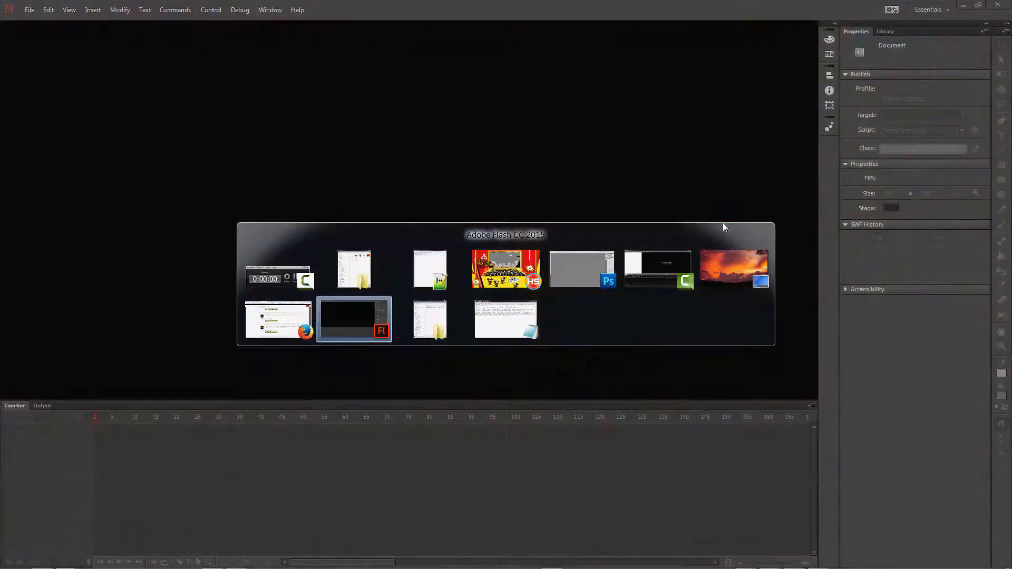
{"action": "key", "text": "alt+Tab"}
{"action": "left_click", "coordinate": [784, 87]}
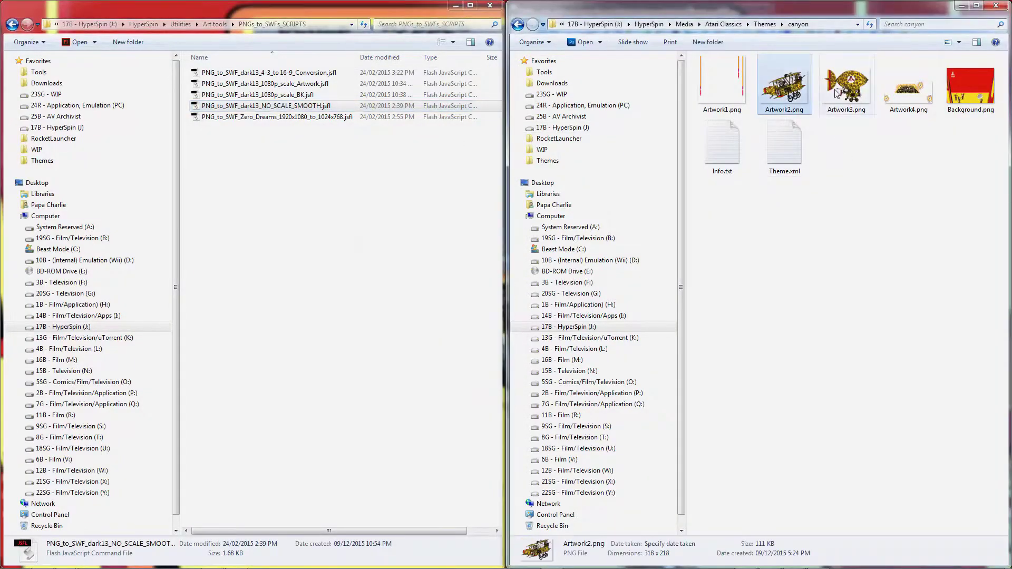
{"action": "left_click", "coordinate": [845, 93], "text": "ctrl"}
{"action": "right_click", "coordinate": [845, 94]}
{"action": "left_click", "coordinate": [864, 97]}
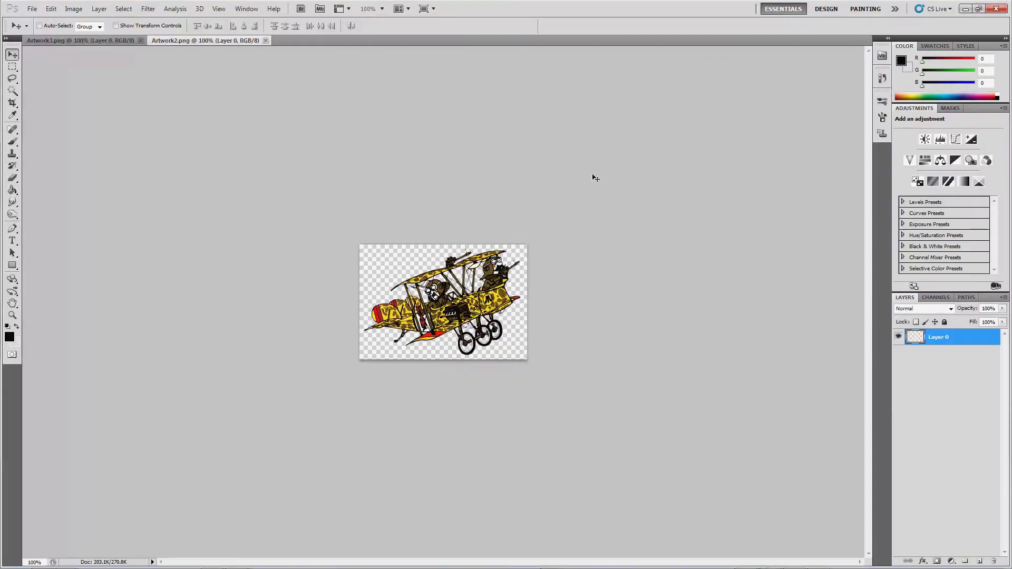
- Resize Artwork2.png to 75 percent width, then save and close it
{"action": "key", "text": "ctrl+alt+i"}
{"action": "left_click", "coordinate": [501, 160]}
{"action": "left_click", "coordinate": [501, 168]}
{"action": "left_click_drag", "start_coordinate": [482, 157], "coordinate": [382, 157]}
{"action": "type", "text": "75"}
{"action": "key", "text": "Return"}
{"action": "key", "text": "ctrl+w"}
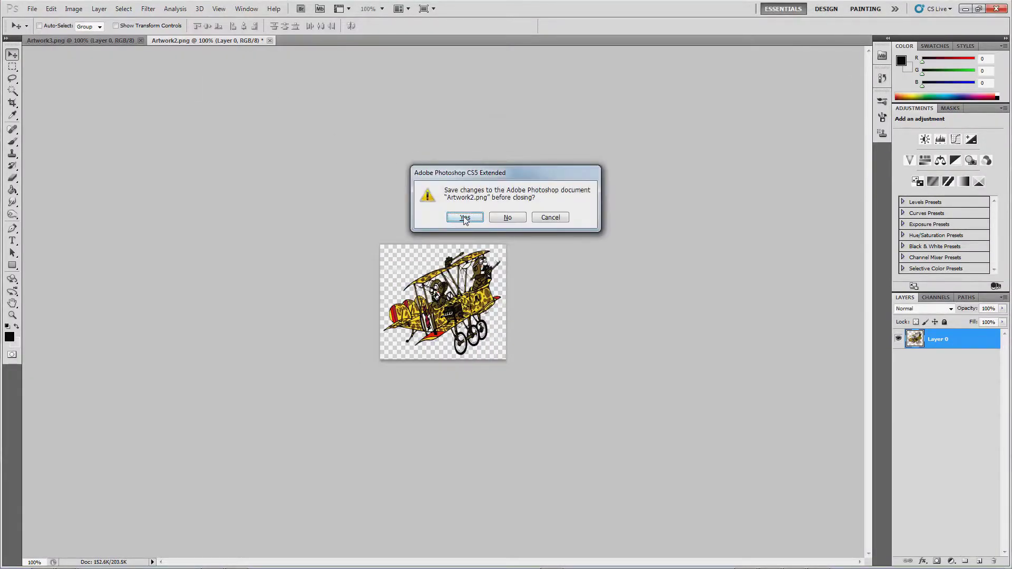
{"action": "left_click", "coordinate": [466, 219]}
- Resize Artwork3.png to 75 percent width, then save and close it
{"action": "key", "text": "ctrl+alt+i"}
{"action": "left_click", "coordinate": [503, 159]}
{"action": "left_click", "coordinate": [503, 167]}
{"action": "left_click_drag", "start_coordinate": [476, 160], "coordinate": [383, 161]}
{"action": "type", "text": "75"}
{"action": "key", "text": "Return"}
{"action": "key", "text": "ctrl+w"}
{"action": "key", "text": "Return"}
- Run the PNG_to_SWF_dark13_NO_SCALE_SMOOTH.jsfl script in Flash to convert the canyon folder's PNG files to SWF
{"action": "key", "text": "alt+Tab"}
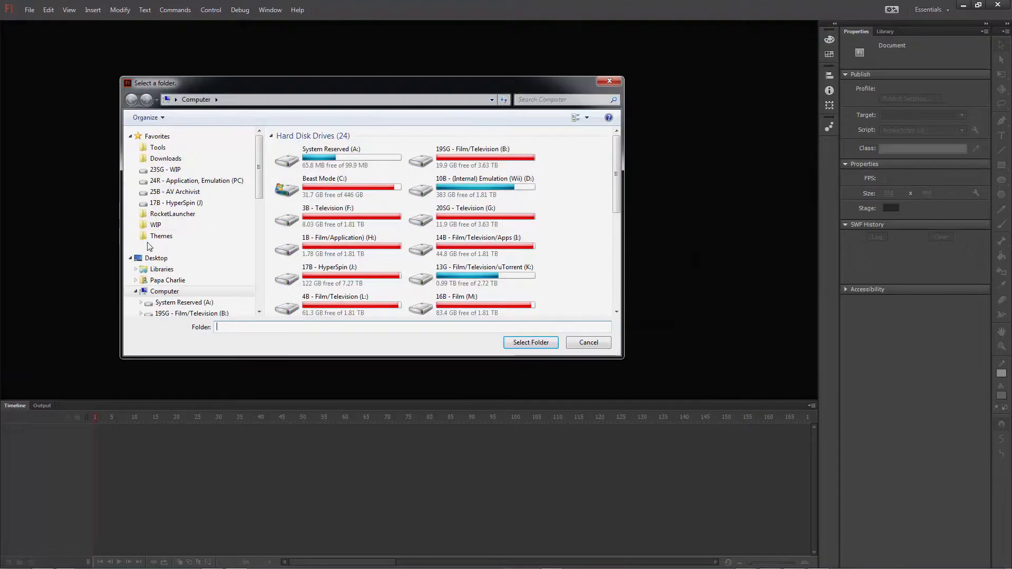
{"action": "left_click", "coordinate": [295, 170]}
{"action": "left_click", "coordinate": [545, 345]}
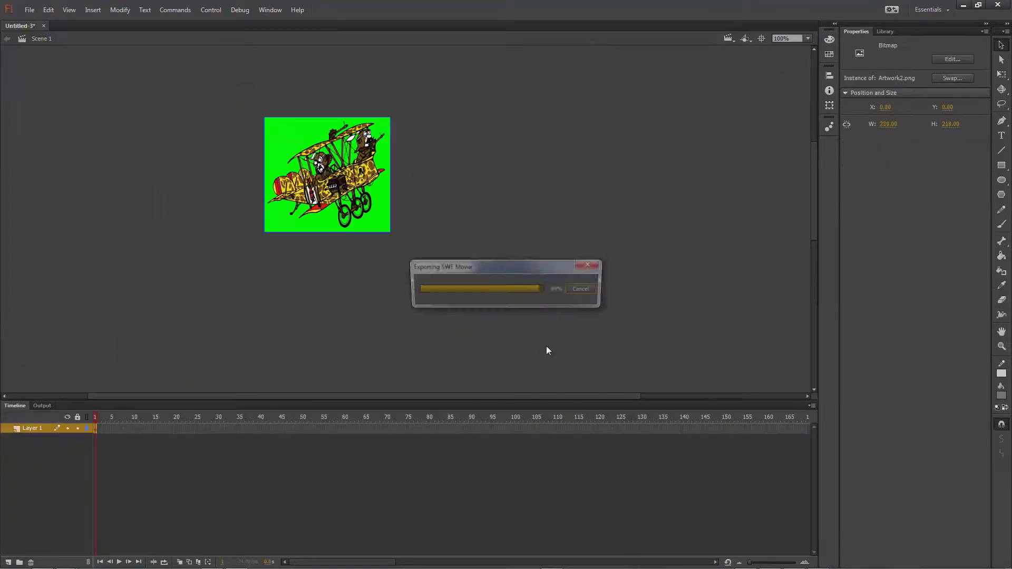
{"action": "left_click", "coordinate": [536, 301]}
- Compress the four artwork SWFs, Background.swf, Info.txt and Theme.xml from the canyon folder into canyon.zip
{"action": "key", "text": "alt+Tab"}
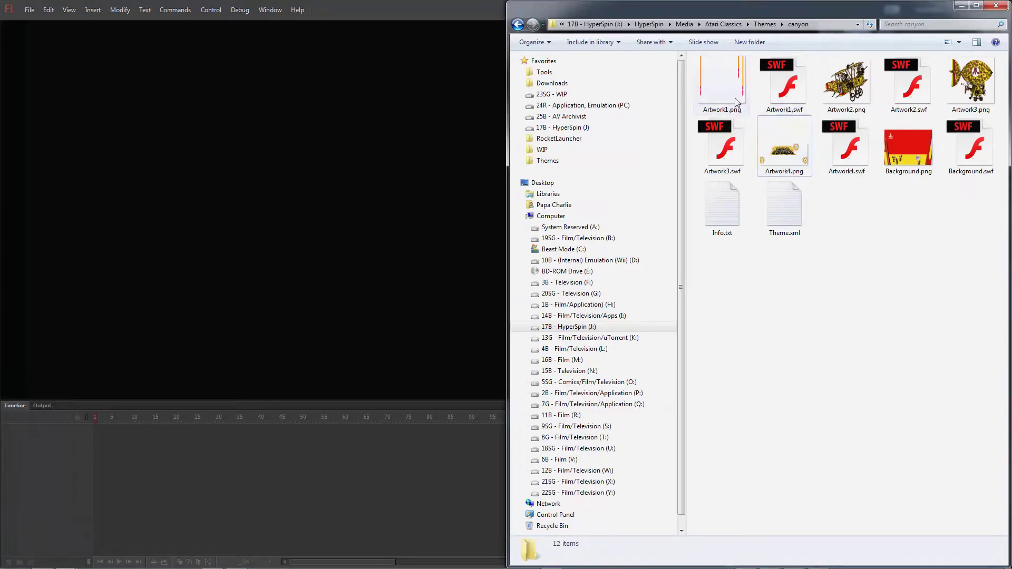
{"action": "left_click", "coordinate": [784, 84]}
{"action": "left_click", "coordinate": [908, 85], "text": "ctrl"}
{"action": "left_click", "coordinate": [722, 147], "text": "ctrl"}
{"action": "left_click", "coordinate": [847, 148], "text": "ctrl"}
{"action": "left_click", "coordinate": [970, 147], "text": "ctrl"}
{"action": "left_click", "coordinate": [722, 206], "text": "ctrl"}
{"action": "left_click", "coordinate": [784, 206], "text": "ctrl"}
{"action": "right_click", "coordinate": [784, 208]}
{"action": "left_click", "coordinate": [844, 307]}
{"action": "left_click", "coordinate": [841, 220], "text": "ctrl"}
- Put canyon.zip in the parent Themes folder in place of the existing archive and switch to HyperSpin to view the theme
{"action": "left_click", "coordinate": [784, 216], "text": "ctrl"}
{"action": "key", "text": "shift+Delete"}
{"action": "key", "text": "Return"}
{"action": "left_click", "coordinate": [738, 203]}
{"action": "key", "text": "BackSpace"}
{"action": "key", "text": "ctrl+v"}
{"action": "left_click", "coordinate": [561, 245]}
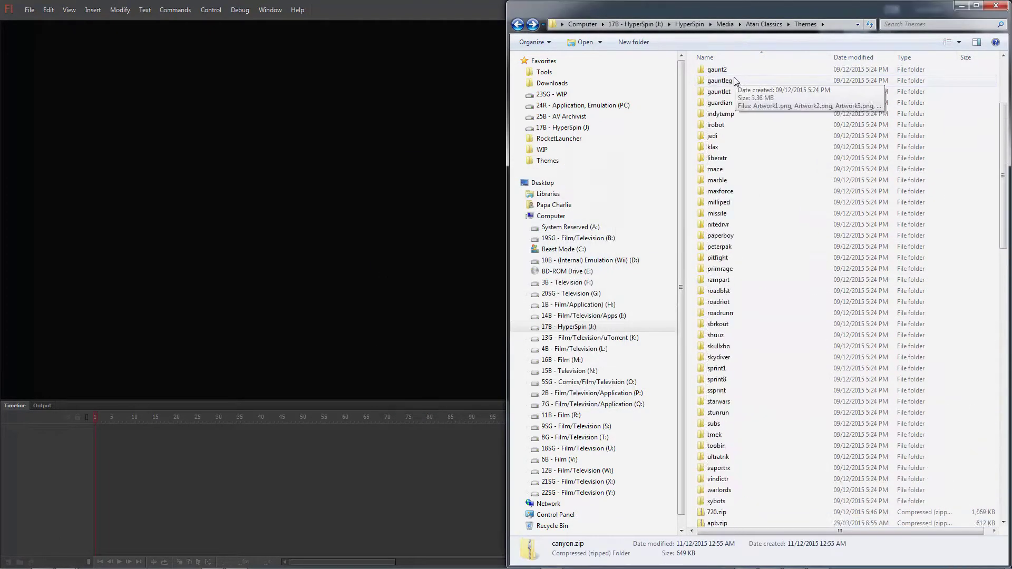
{"action": "double_click", "coordinate": [708, 119]}
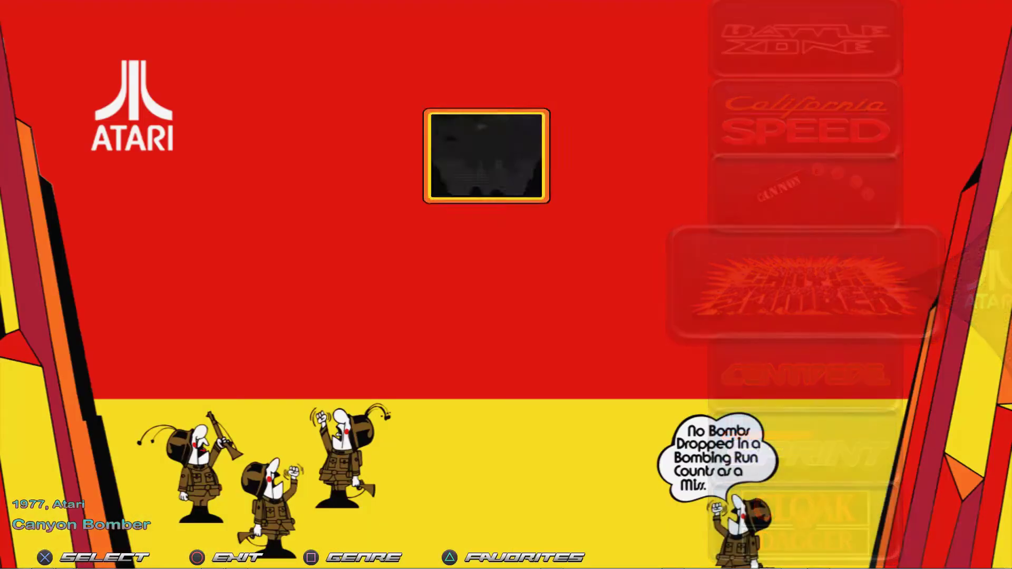